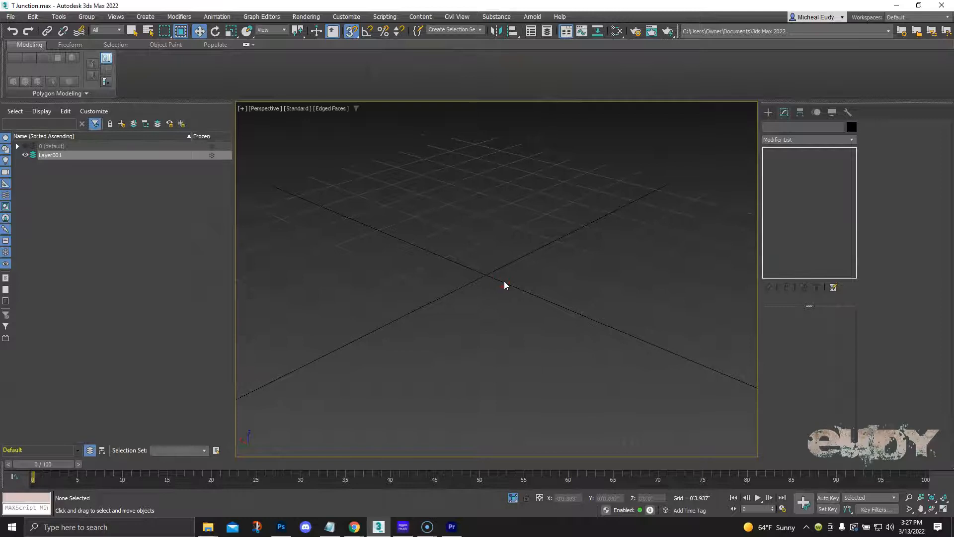
# Start an NGon spline and set 3D snapping to grid points only, with vertex snapping off
pyautogui.click(768, 112)
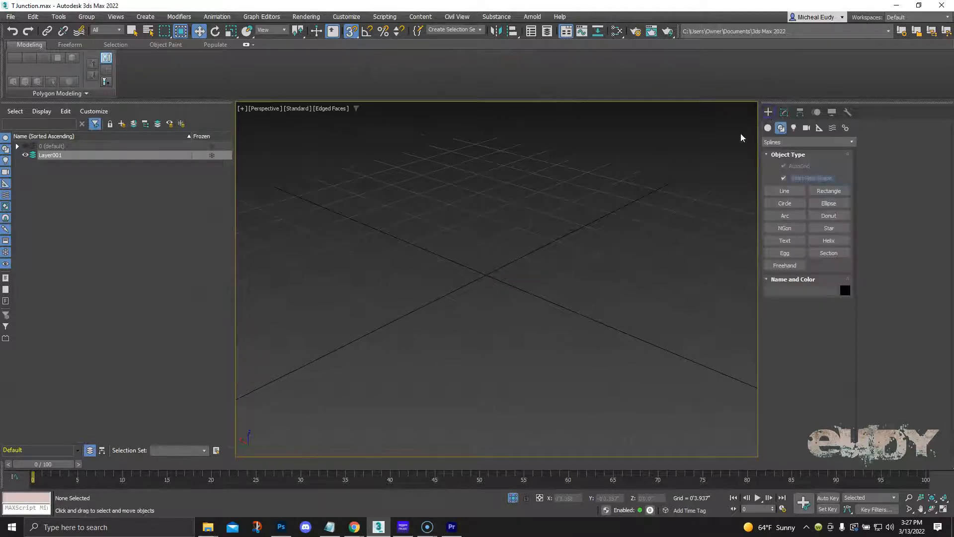
pyautogui.click(785, 228)
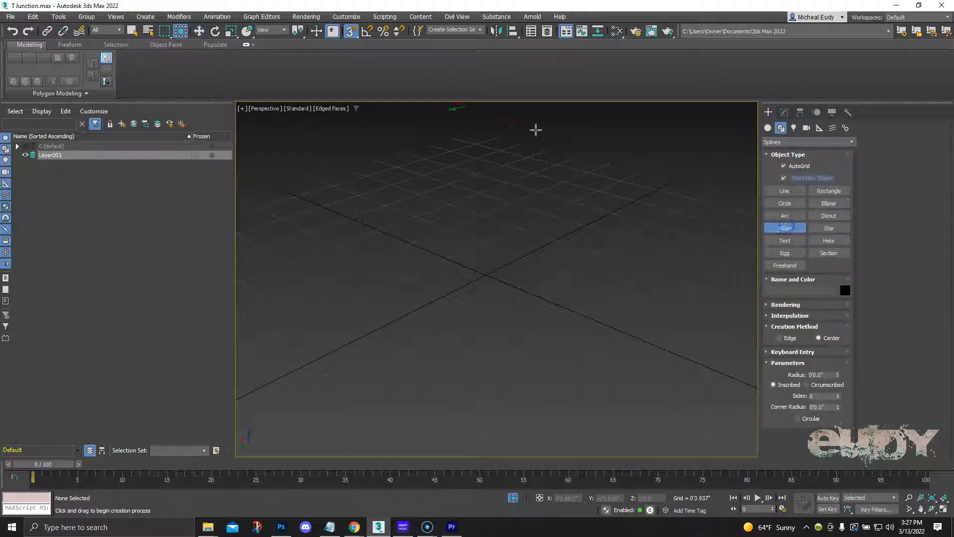
pyautogui.rightClick(351, 31)
pyautogui.click(359, 159)
pyautogui.click(359, 187)
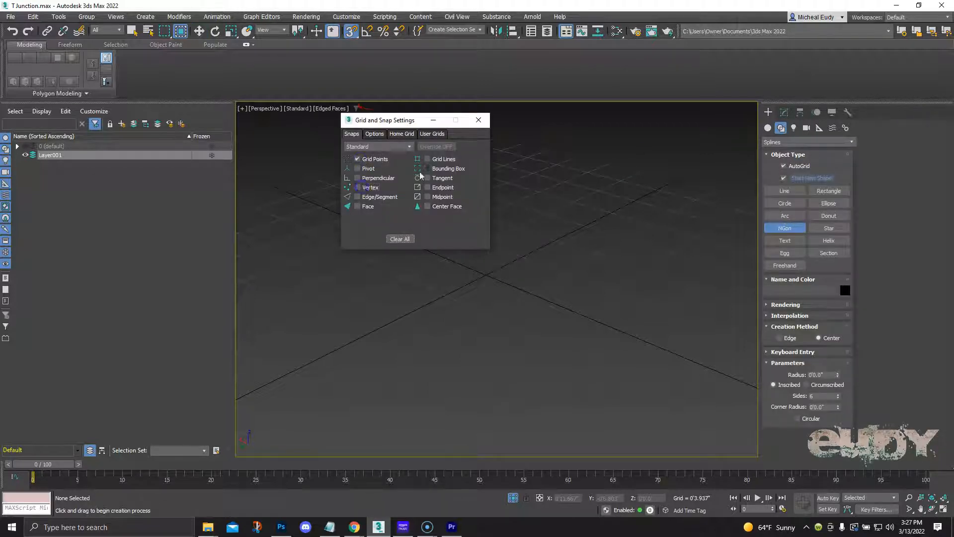
pyautogui.click(479, 120)
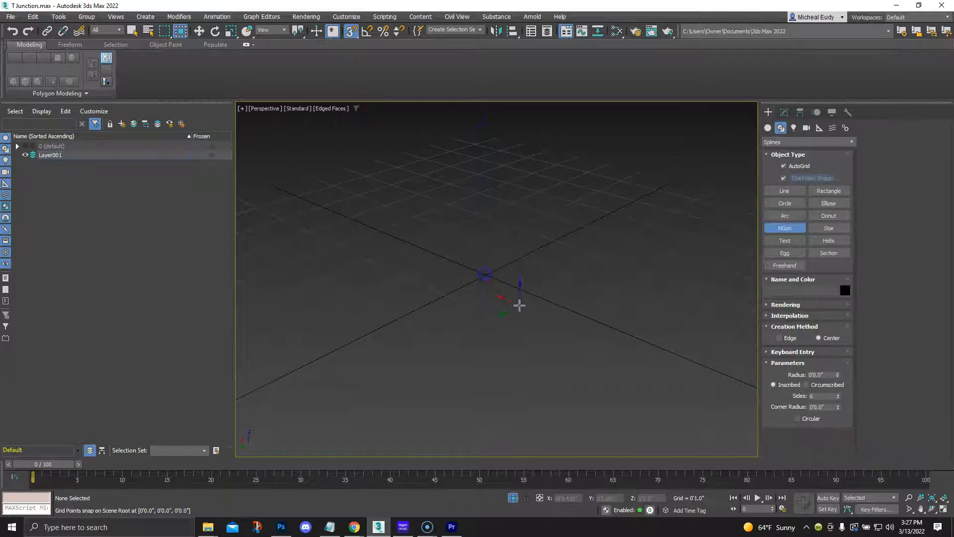
# Draw a six-sided NGon centred on the origin with a radius of about 0'2.992", and turn snapping off
pyautogui.moveTo(498, 279); pyautogui.dragTo(595, 357)
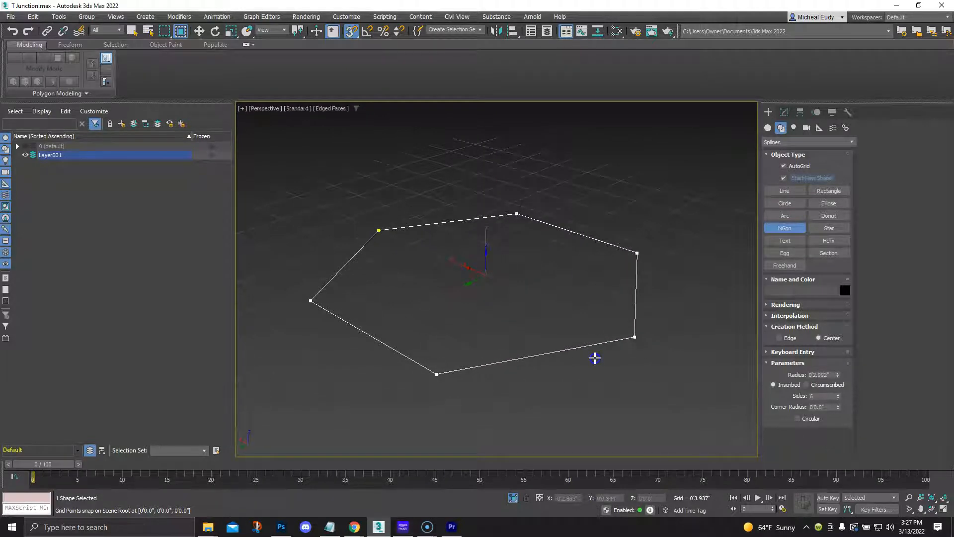
pyautogui.press('w')
pyautogui.scroll(-3, 517, 315)
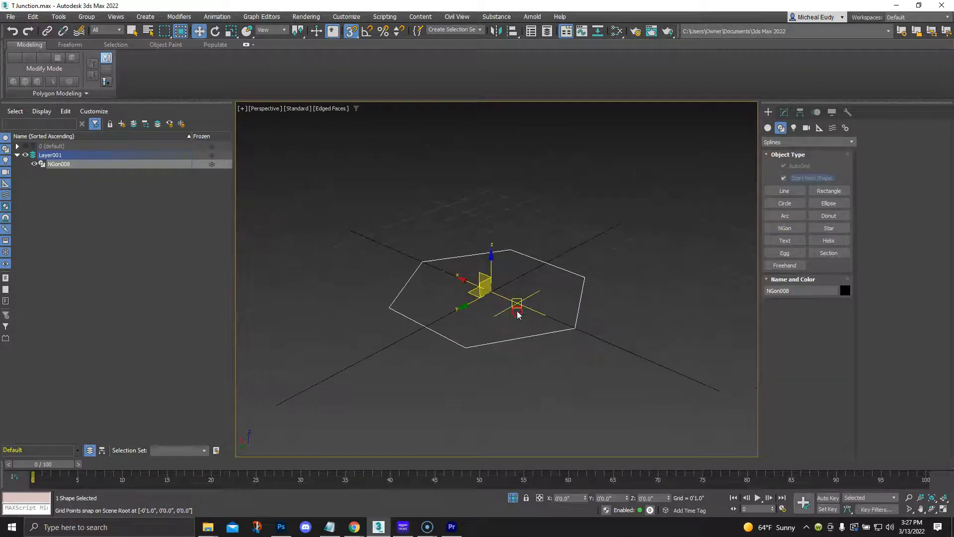
pyautogui.moveTo(505, 318)
pyautogui.keyDown('alt'); pyautogui.mouseDown(button='middle')
pyautogui.moveTo(541, 328)
pyautogui.moveTo(506, 317)
pyautogui.mouseUp(button='middle'); pyautogui.keyUp('alt')
pyautogui.scroll(-3, 513, 319)
pyautogui.click(348, 31)
pyautogui.scroll(2, 506, 320)
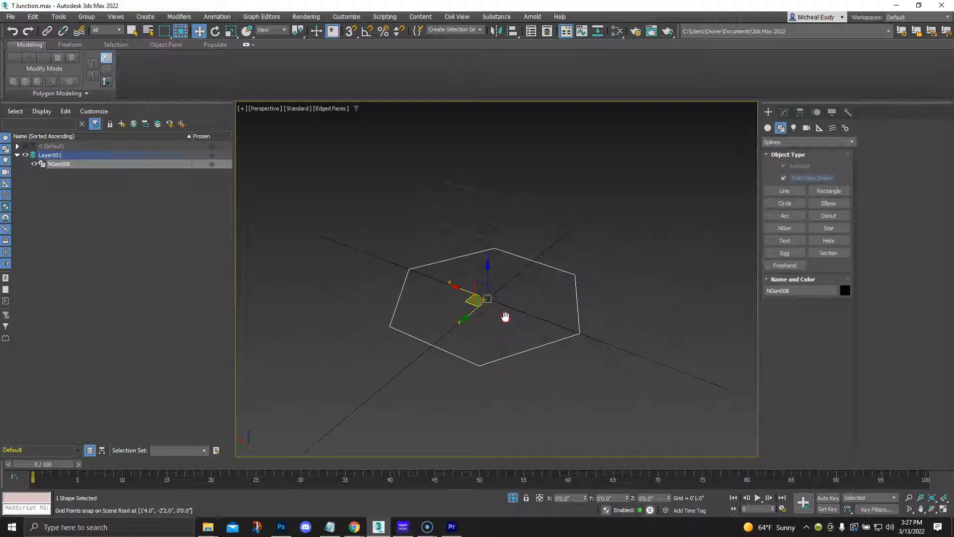
# Add an Edit Spline modifier to the hexagon
pyautogui.click(785, 112)
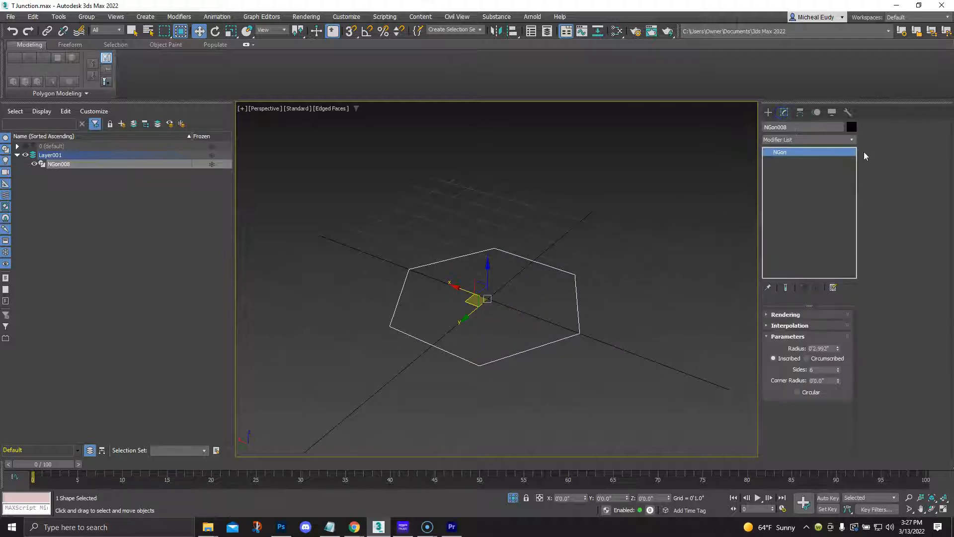
pyautogui.click(852, 140)
pyautogui.scroll(-5, 854, 235)
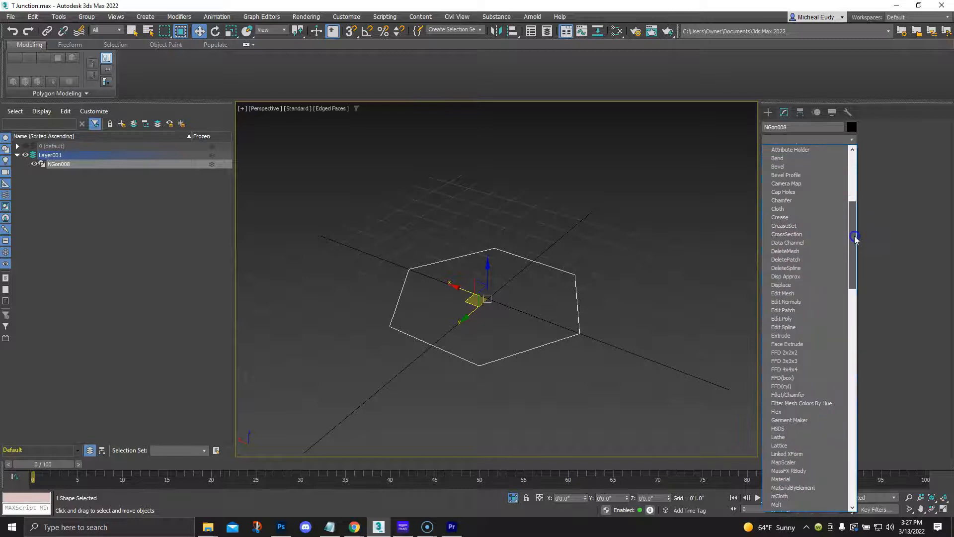
pyautogui.click(785, 327)
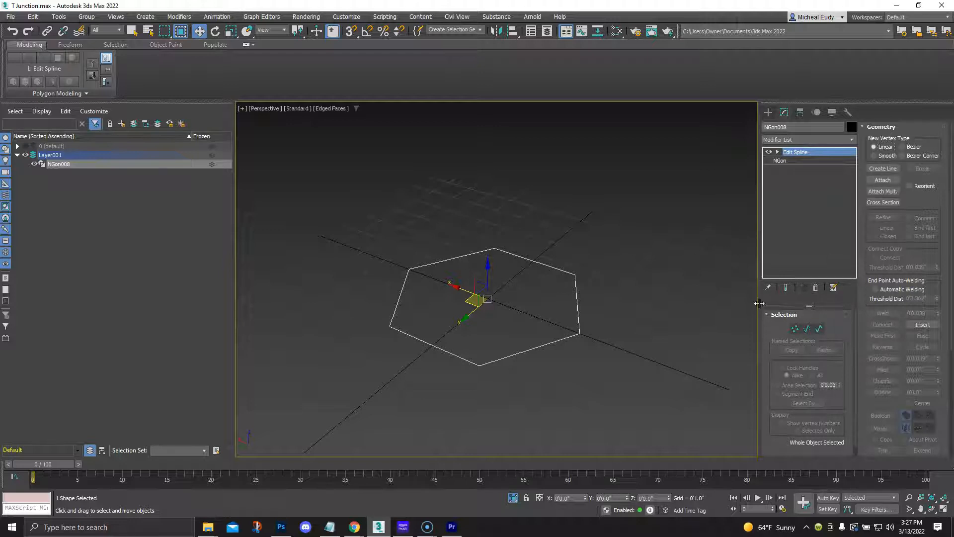
# Select all six segments of the hexagon spline and divide them with a value of 1
pyautogui.click(796, 330)
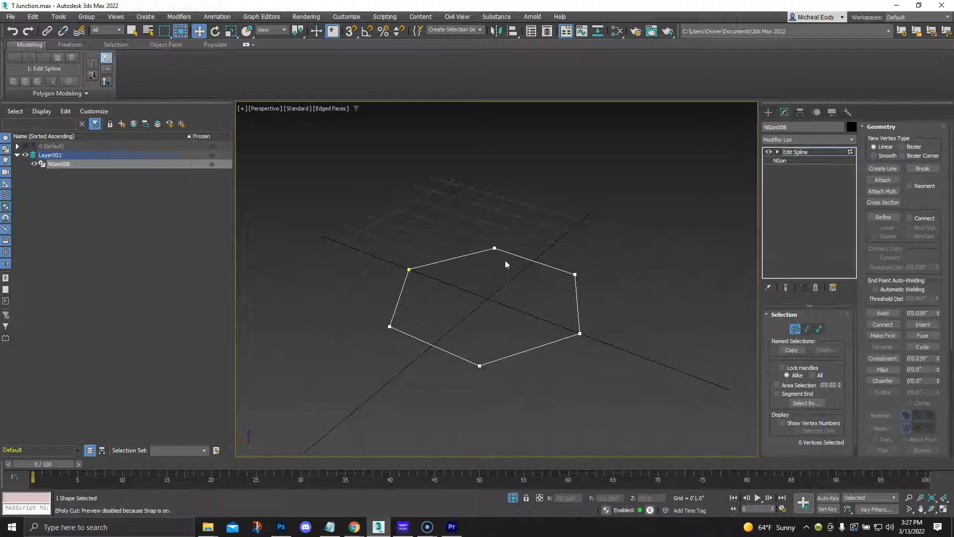
pyautogui.click(808, 330)
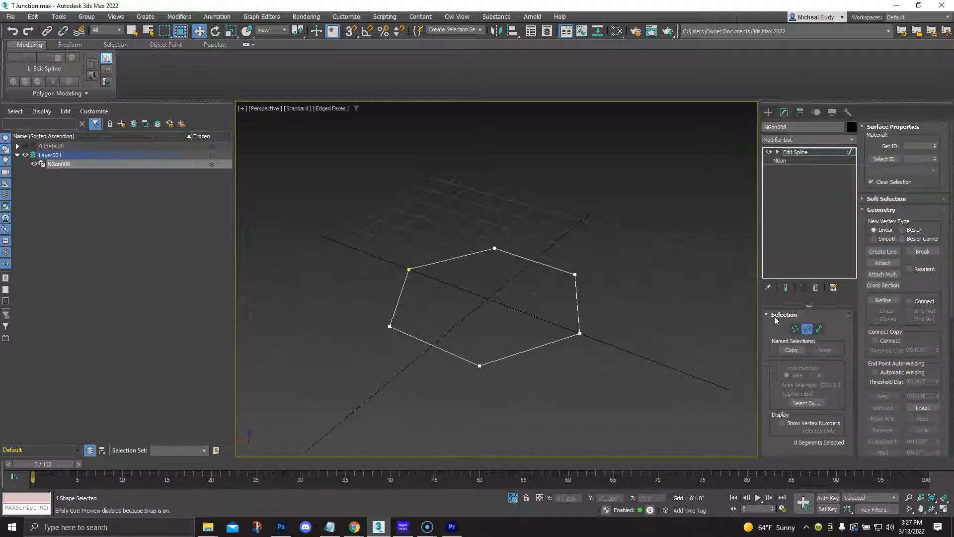
pyautogui.scroll(-6, 855, 318)
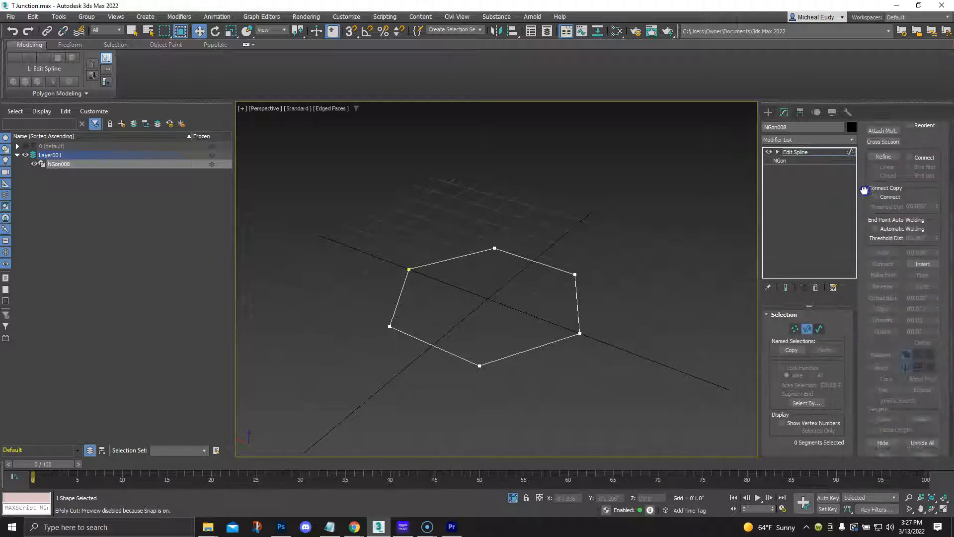
pyautogui.click(578, 304)
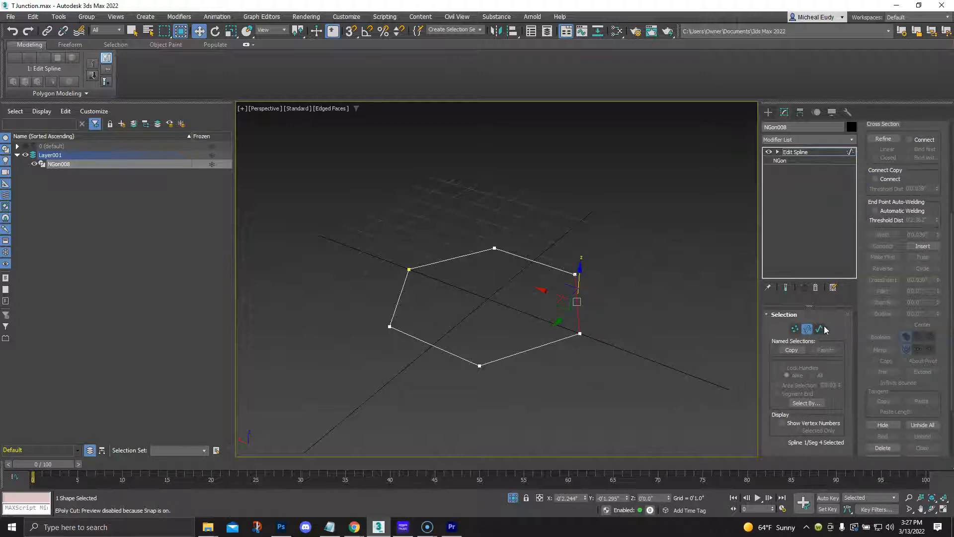
pyautogui.keyDown('ctrl'); pyautogui.click(556, 340); pyautogui.keyUp('ctrl')
pyautogui.keyDown('ctrl'); pyautogui.click(452, 354); pyautogui.keyUp('ctrl')
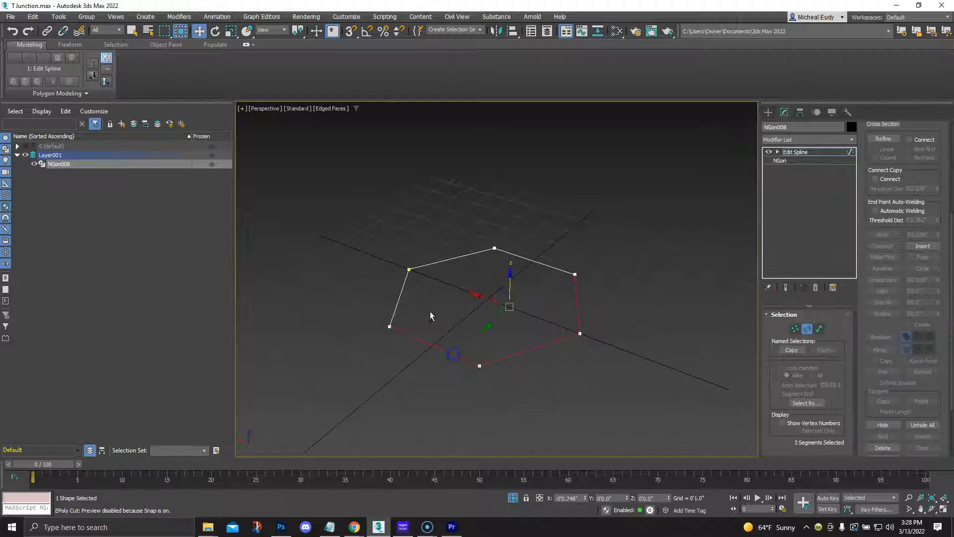
pyautogui.keyDown('ctrl'); pyautogui.click(401, 297); pyautogui.keyUp('ctrl')
pyautogui.keyDown('ctrl'); pyautogui.click(435, 262); pyautogui.keyUp('ctrl')
pyautogui.keyDown('ctrl'); pyautogui.click(529, 261); pyautogui.keyUp('ctrl')
pyautogui.scroll(-3, 894, 404)
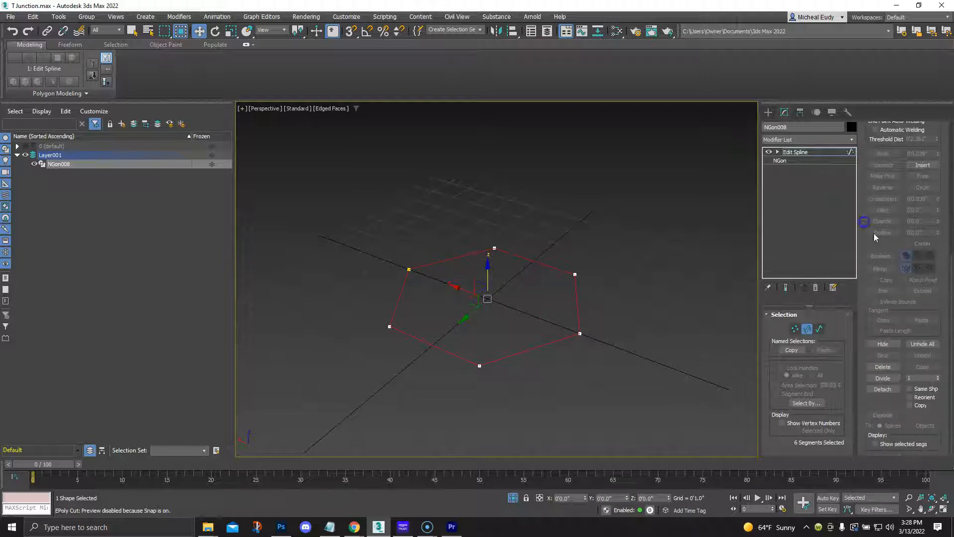
pyautogui.click(884, 378)
pyautogui.click(644, 342)
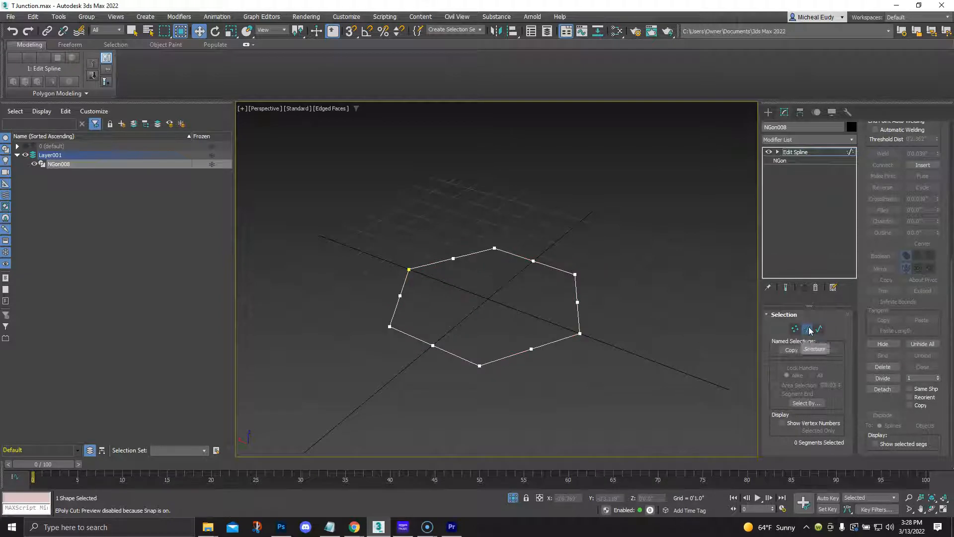
# Leave segment editing and extrude the hexagon spline by about 0'1.484"
pyautogui.click(799, 328)
pyautogui.click(852, 139)
pyautogui.moveTo(852, 167); pyautogui.dragTo(852, 205)
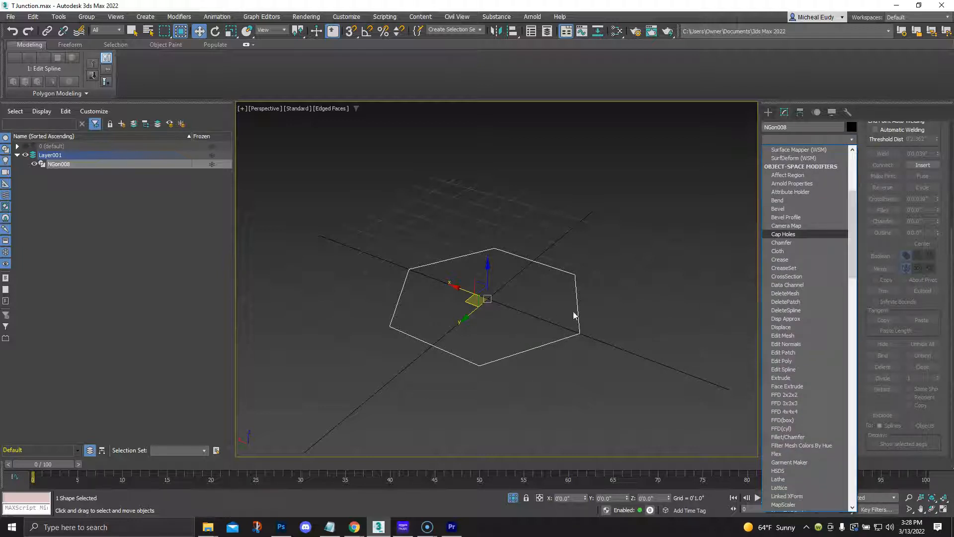
pyautogui.moveTo(853, 232); pyautogui.dragTo(853, 253)
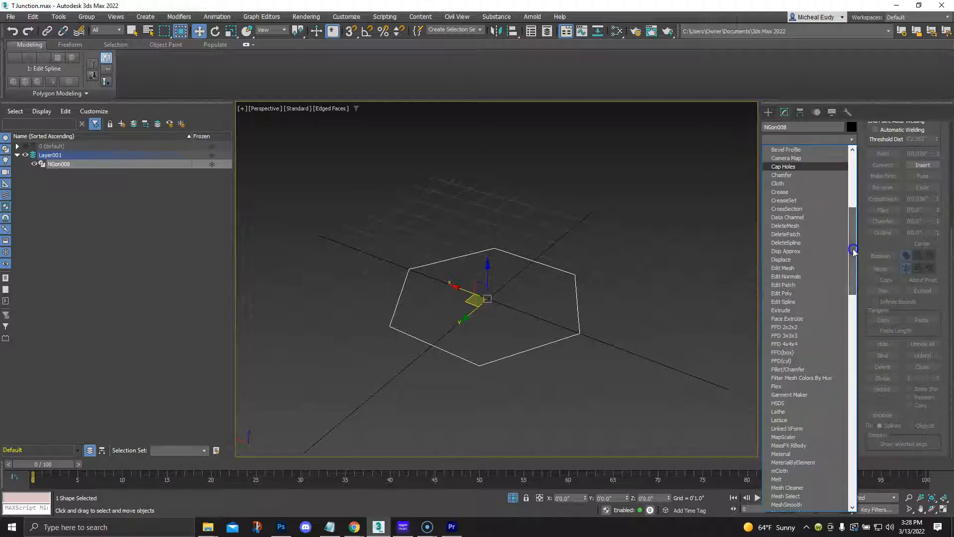
pyautogui.click(783, 301)
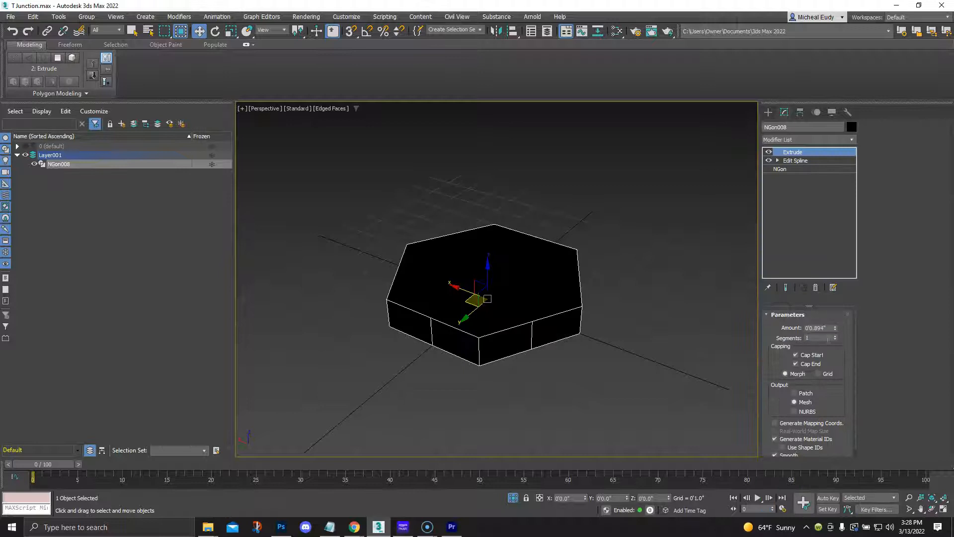
pyautogui.click(834, 326)
pyautogui.click(835, 326)
pyautogui.click(835, 326)
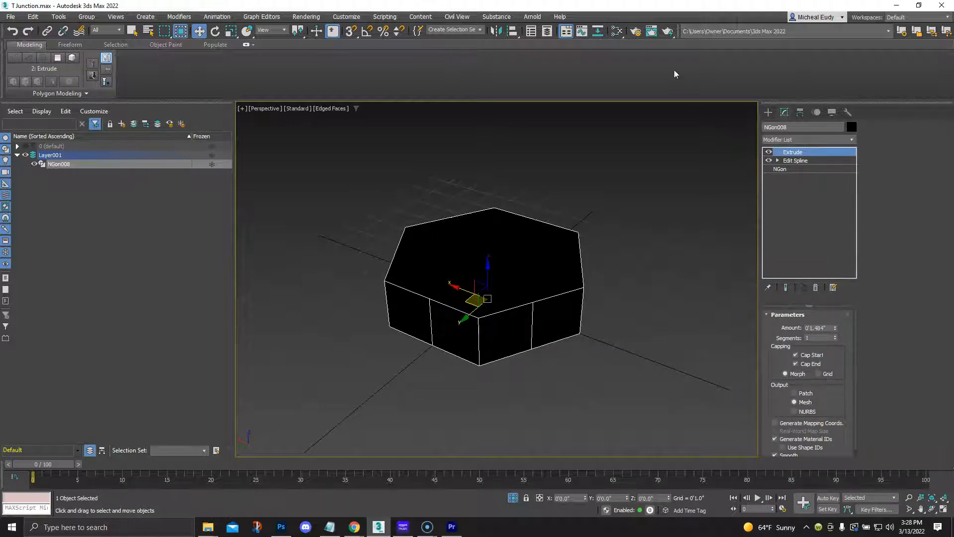
# Place Model Material in the Slate Material Editor view and delete the old color map, Material #38 and arnold nodes
pyautogui.click(618, 35)
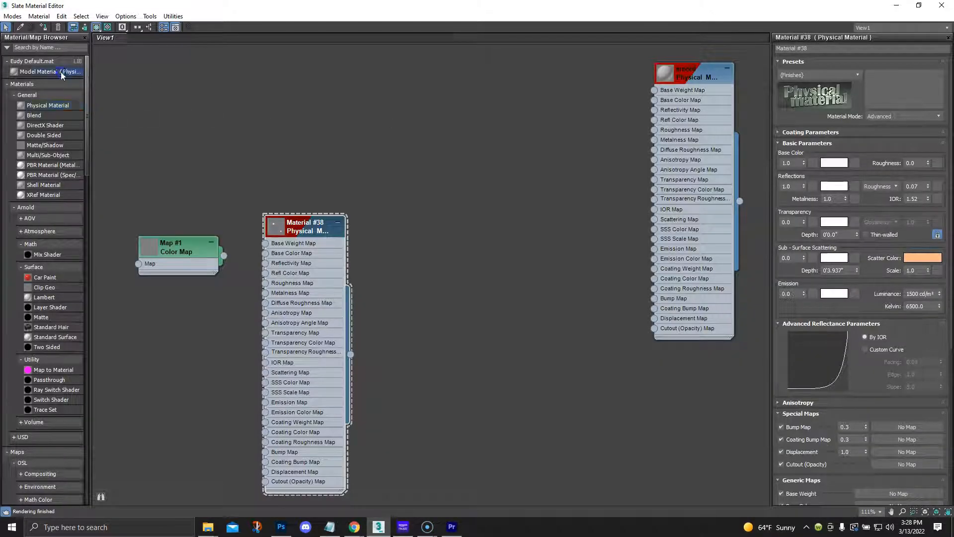
pyautogui.moveTo(68, 71); pyautogui.dragTo(462, 90)
pyautogui.moveTo(127, 170); pyautogui.dragTo(365, 472)
pyautogui.press('Delete')
pyautogui.click(691, 77)
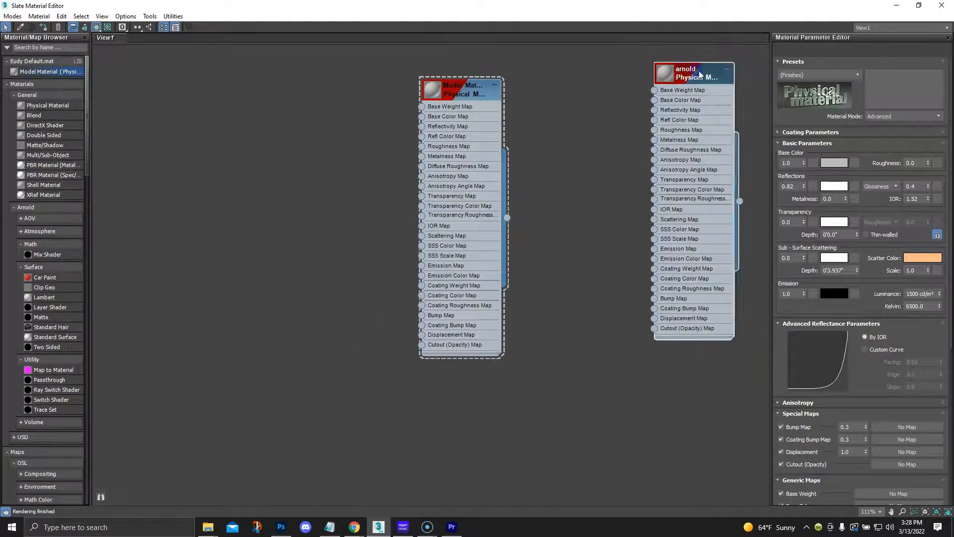
pyautogui.press('Delete')
# Assign Model Material to the extruded hexagon and minimize the material editor
pyautogui.rightClick(476, 96)
pyautogui.click(476, 96)
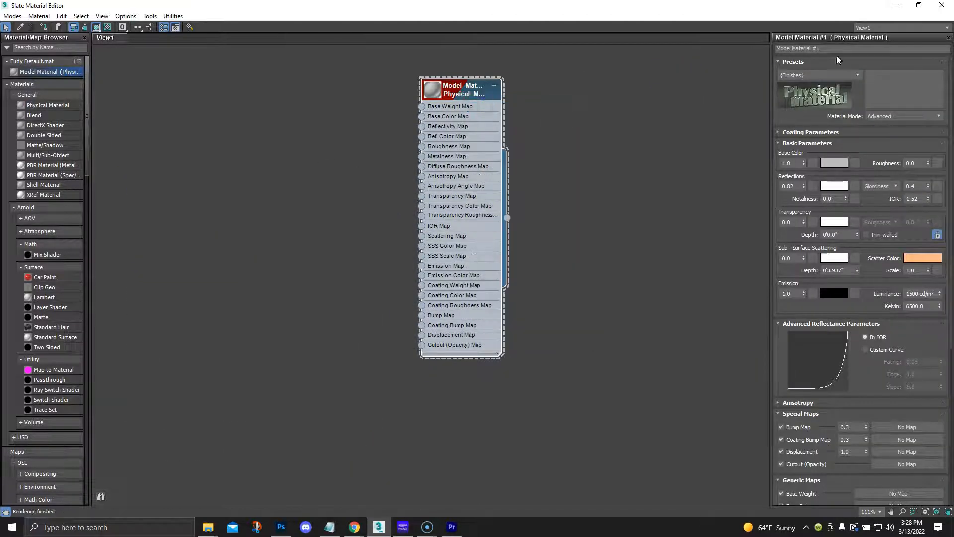
pyautogui.click(896, 5)
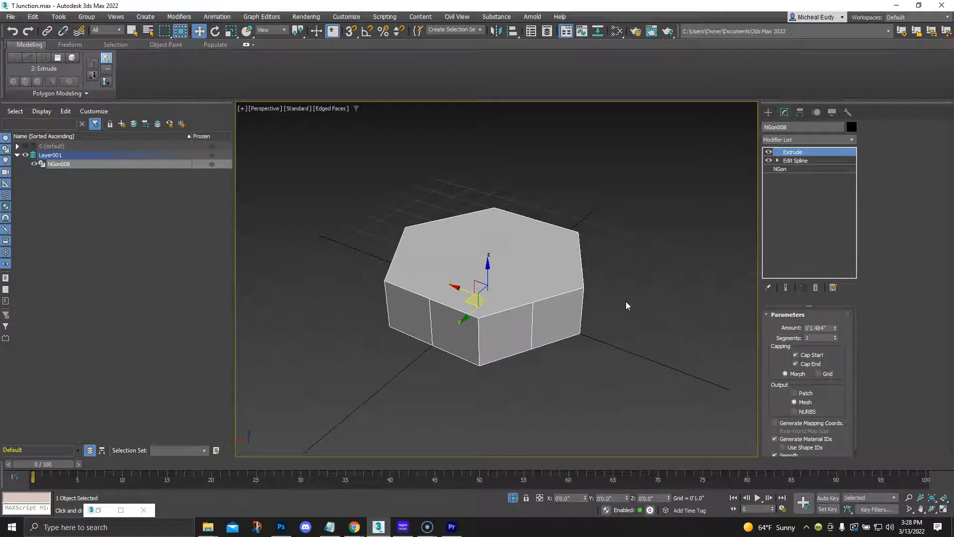
# Add an Edit Poly modifier above the hexagon's Extrude modifier
pyautogui.click(853, 140)
pyautogui.scroll(-5, 852, 194)
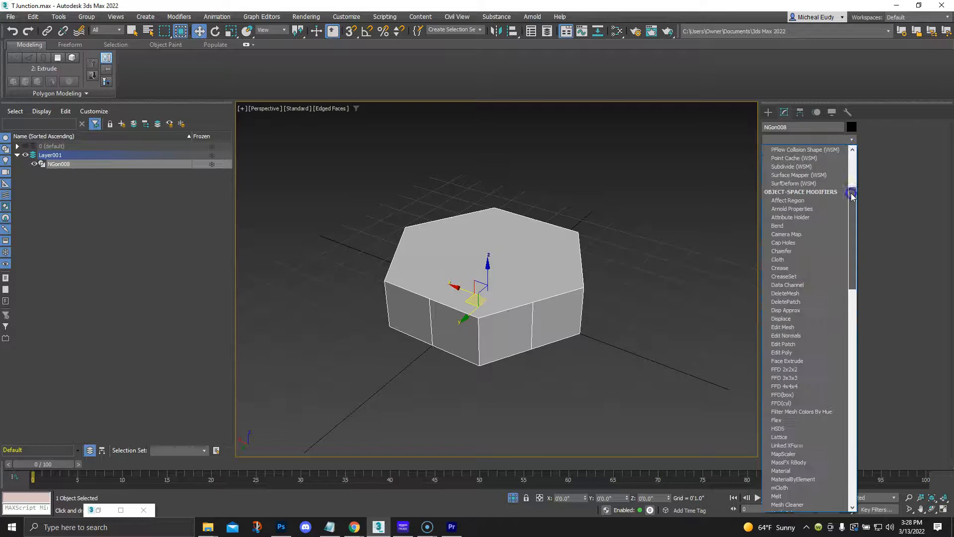
pyautogui.click(798, 351)
# Select the upper and lower vertices at all six hexagon corners and lower them along Z to about 0'0.553"
pyautogui.rightClick(642, 275)
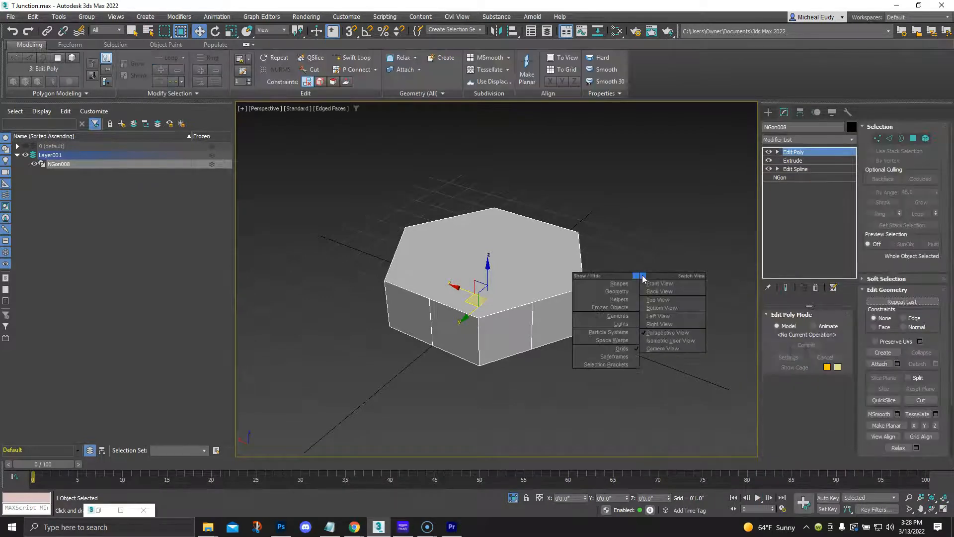
pyautogui.click(648, 291)
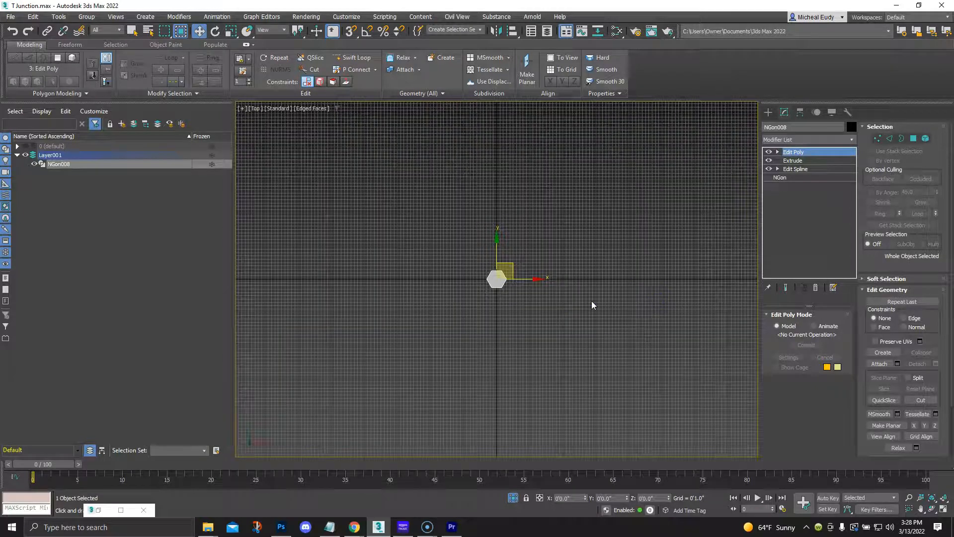
pyautogui.press('t')
pyautogui.click(878, 138)
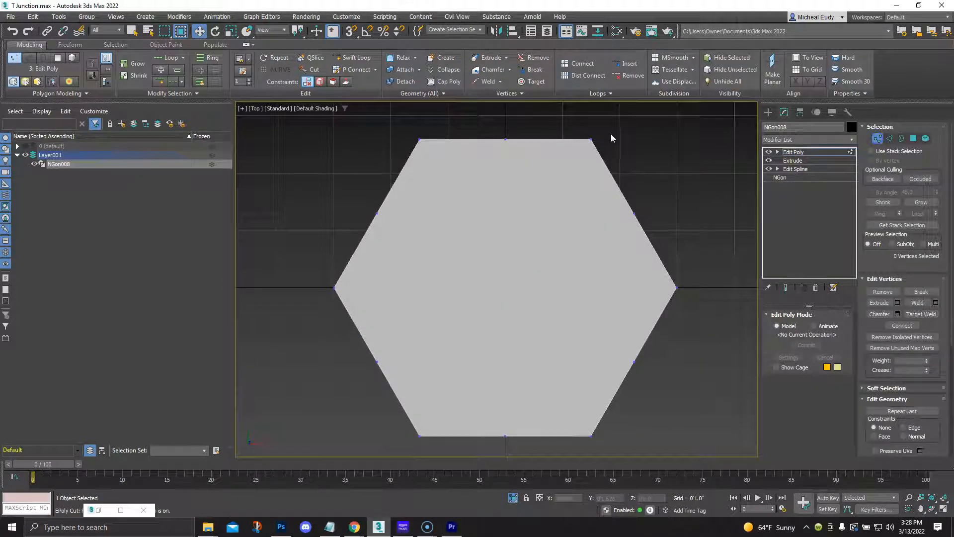
pyautogui.moveTo(570, 123); pyautogui.dragTo(606, 163)
pyautogui.keyDown('ctrl'); pyautogui.moveTo(406, 129); pyautogui.dragTo(444, 165); pyautogui.keyUp('ctrl')
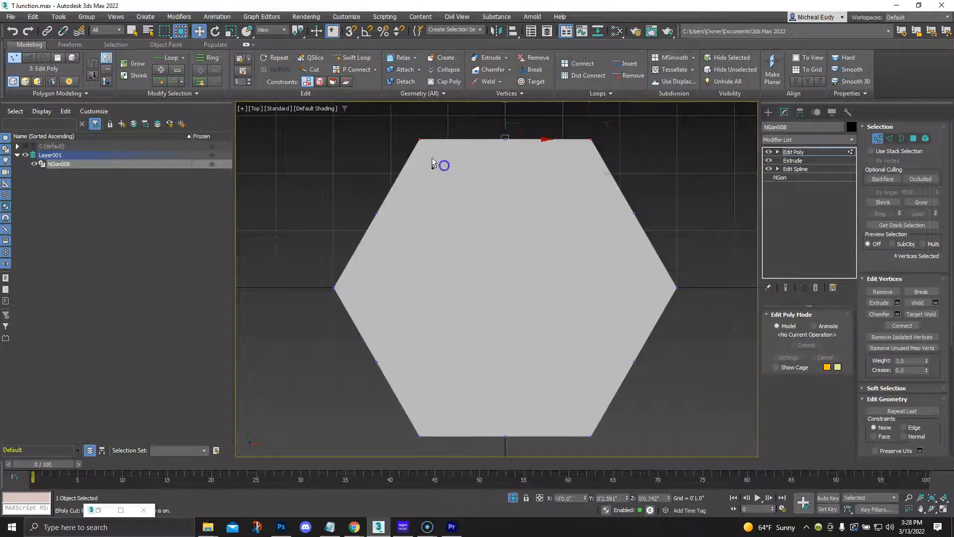
pyautogui.keyDown('ctrl'); pyautogui.moveTo(308, 272); pyautogui.dragTo(353, 324); pyautogui.keyUp('ctrl')
pyautogui.keyDown('ctrl'); pyautogui.moveTo(400, 412); pyautogui.dragTo(430, 449); pyautogui.keyUp('ctrl')
pyautogui.keyDown('ctrl'); pyautogui.moveTo(580, 416); pyautogui.dragTo(622, 444); pyautogui.keyUp('ctrl')
pyautogui.keyDown('ctrl'); pyautogui.moveTo(652, 276); pyautogui.dragTo(704, 299); pyautogui.keyUp('ctrl')
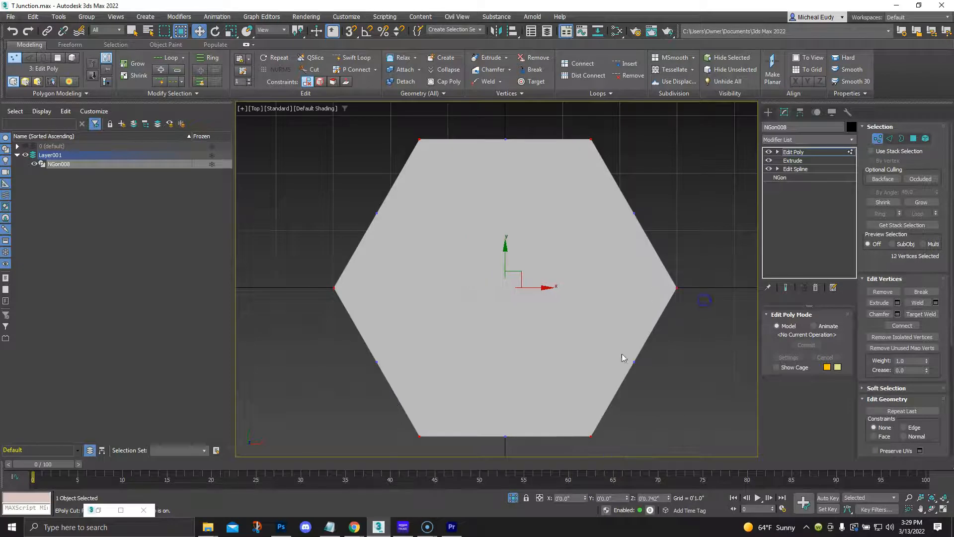
pyautogui.keyDown('alt'); pyautogui.moveTo(584, 384); pyautogui.dragTo(544, 294, button='middle'); pyautogui.keyUp('alt')
pyautogui.press('F4')
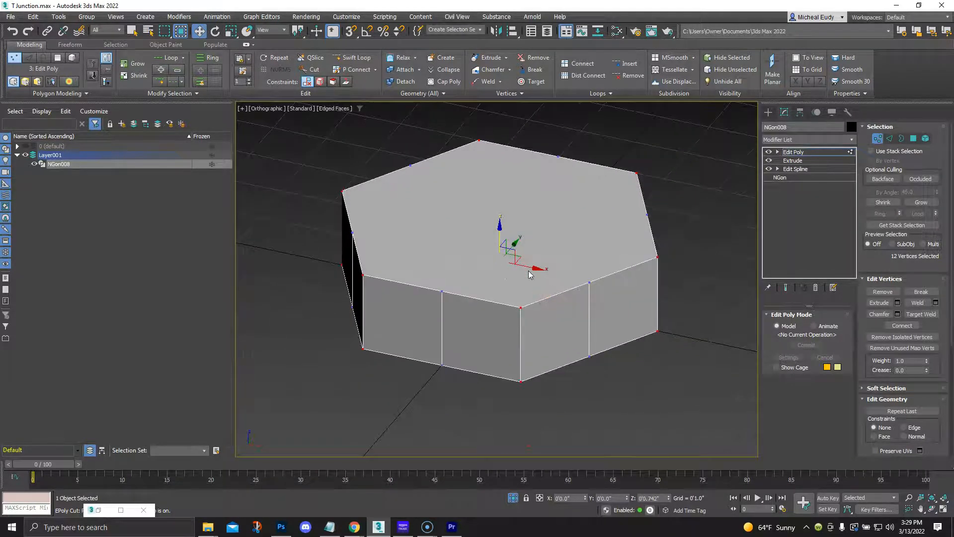
pyautogui.moveTo(500, 233); pyautogui.dragTo(500, 243)
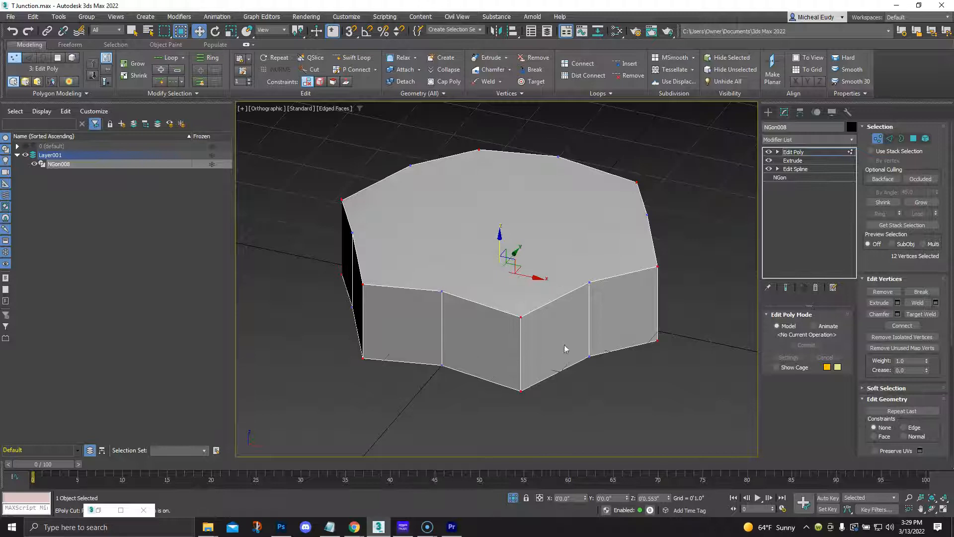
pyautogui.keyDown('alt'); pyautogui.moveTo(482, 328); pyautogui.dragTo(456, 279, button='middle'); pyautogui.keyUp('alt')
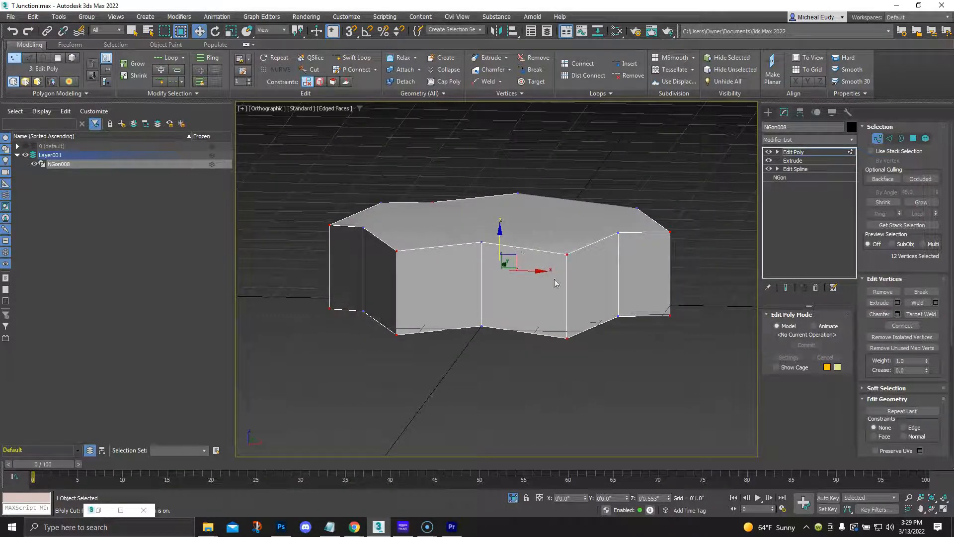
pyautogui.keyDown('alt'); pyautogui.moveTo(574, 282); pyautogui.dragTo(543, 273, button='middle'); pyautogui.keyUp('alt')
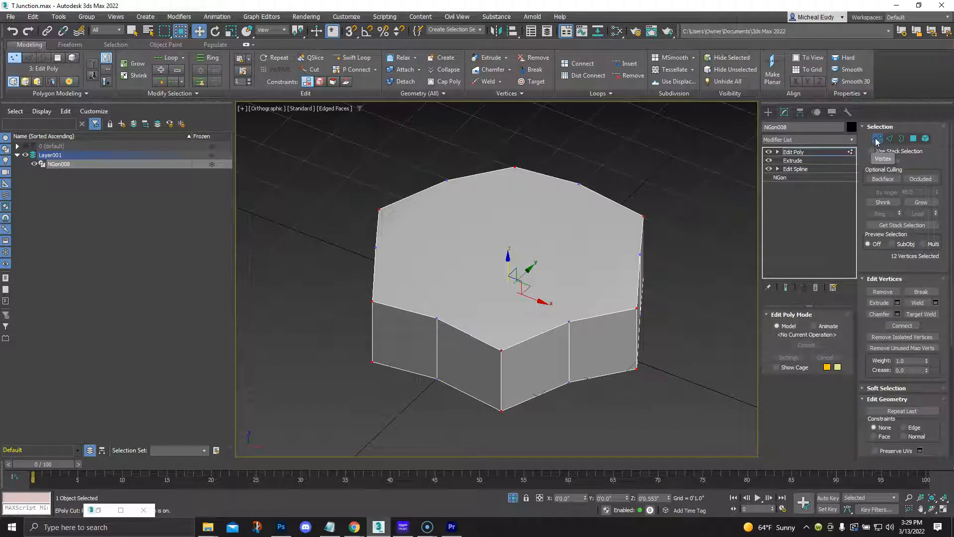
# Start the Cut tool on the hexagon's vertices and turn on 3D snapping with Vertex snap enabled
pyautogui.keyDown('alt'); pyautogui.moveTo(592, 235); pyautogui.dragTo(592, 247, button='middle'); pyautogui.keyUp('alt')
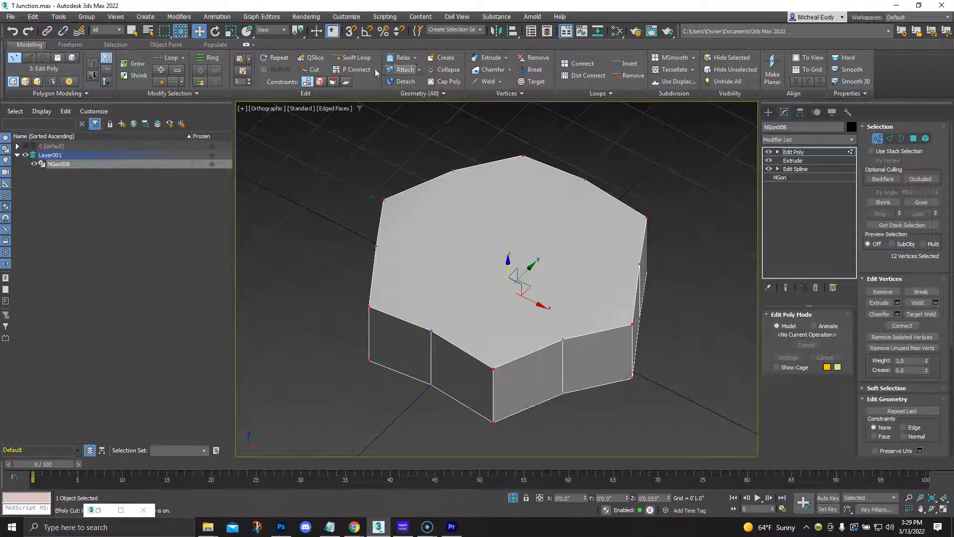
pyautogui.click(311, 69)
pyautogui.rightClick(352, 32)
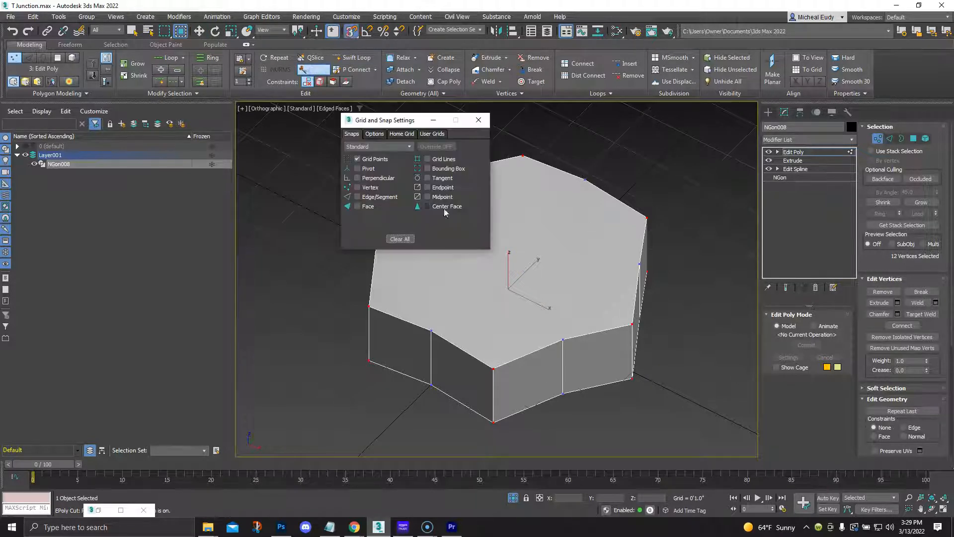
pyautogui.click(357, 188)
pyautogui.click(478, 120)
# Cut three lines across the hexagon's top face, each joining opposite edge-midpoint vertices through the center
pyautogui.click(582, 181)
pyautogui.click(432, 330)
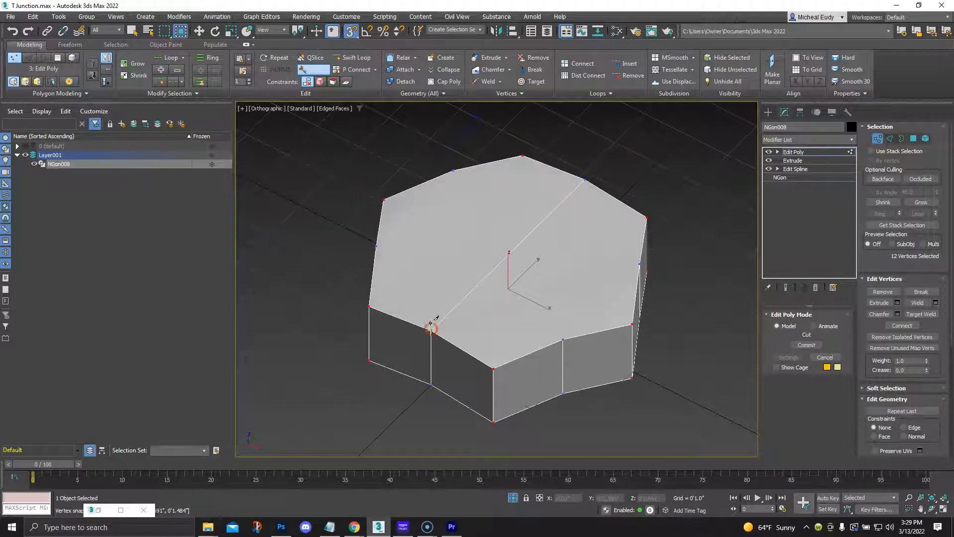
pyautogui.click(380, 245)
pyautogui.click(638, 263)
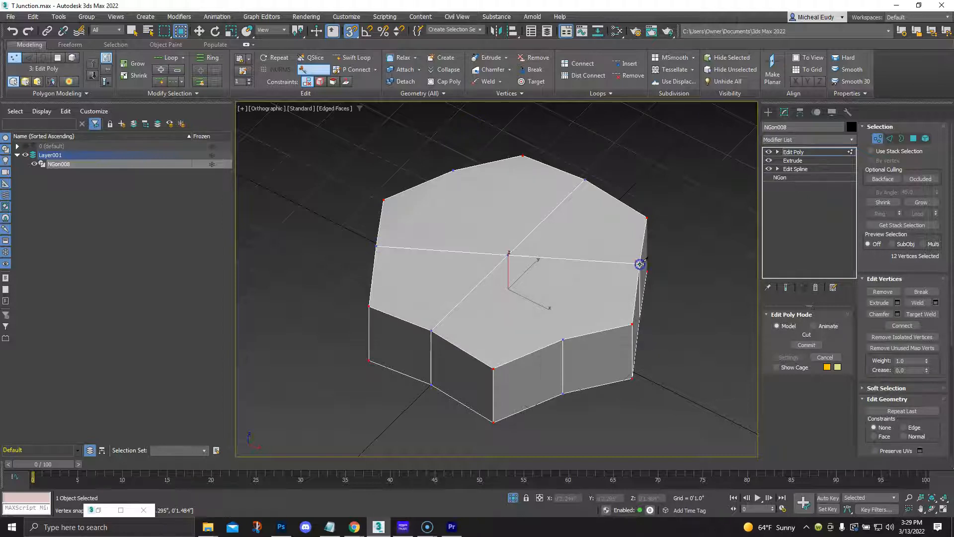
pyautogui.click(563, 339)
pyautogui.click(453, 171)
pyautogui.rightClick(453, 173)
pyautogui.moveTo(546, 335)
pyautogui.keyDown('alt'); pyautogui.mouseDown(button='middle')
pyautogui.moveTo(549, 322)
pyautogui.moveTo(546, 330)
pyautogui.mouseUp(button='middle'); pyautogui.keyUp('alt')
pyautogui.rightClick(634, 317)
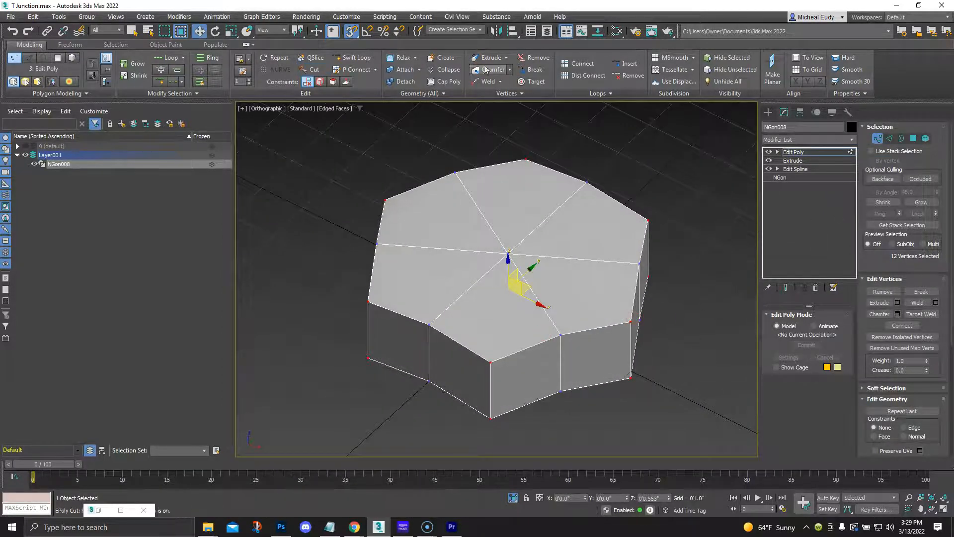
# Insert a Swift Loop edge loop close to and along each of the hexagon's six outer sides
pyautogui.click(351, 57)
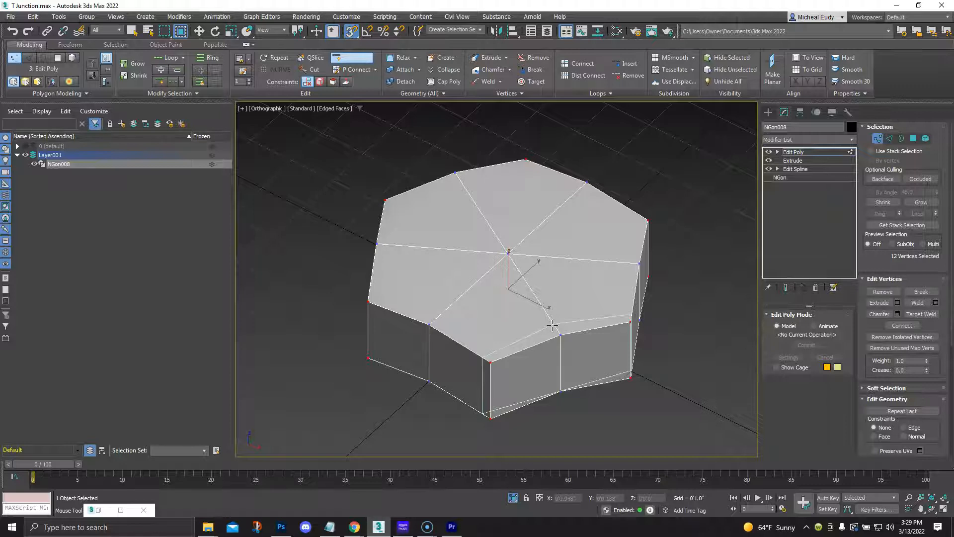
pyautogui.press('2')
pyautogui.doubleClick(551, 325)
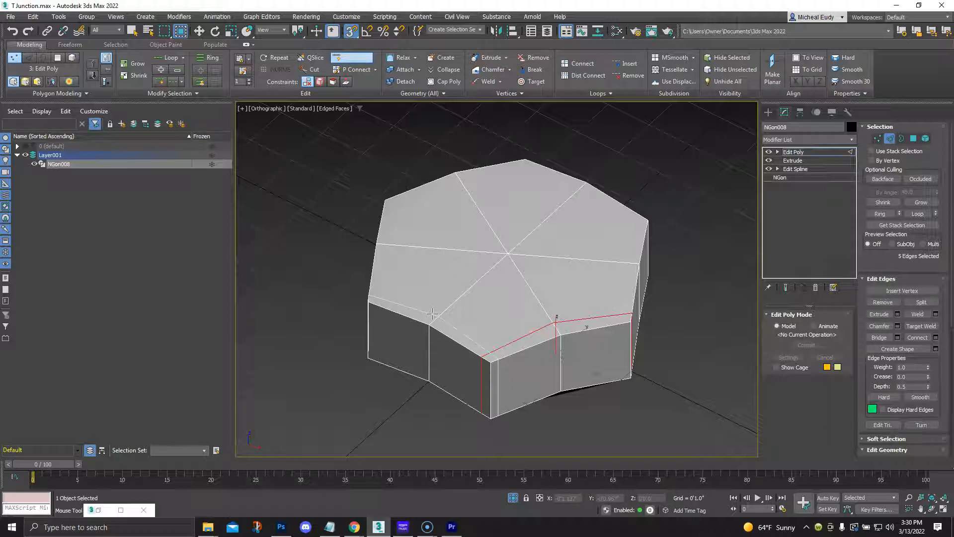
pyautogui.doubleClick(432, 313)
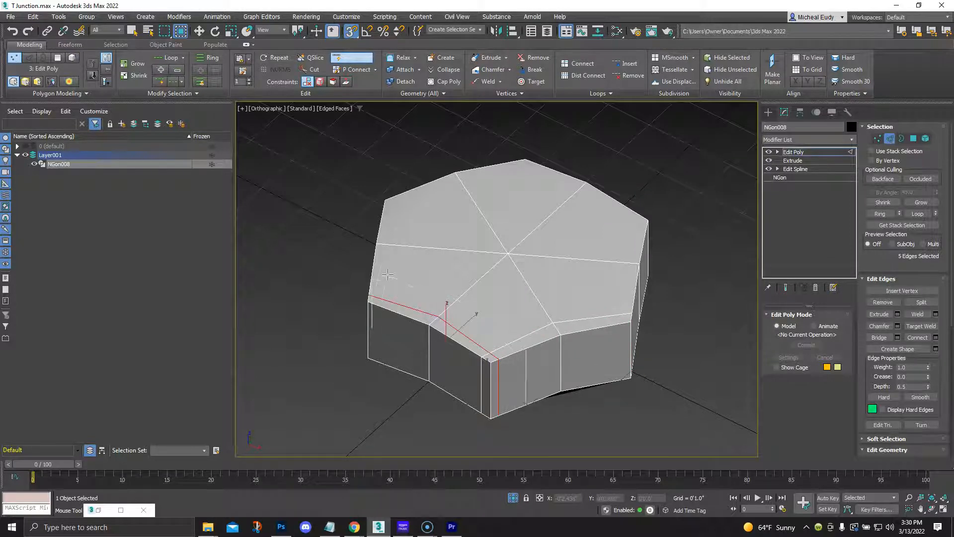
pyautogui.doubleClick(394, 249)
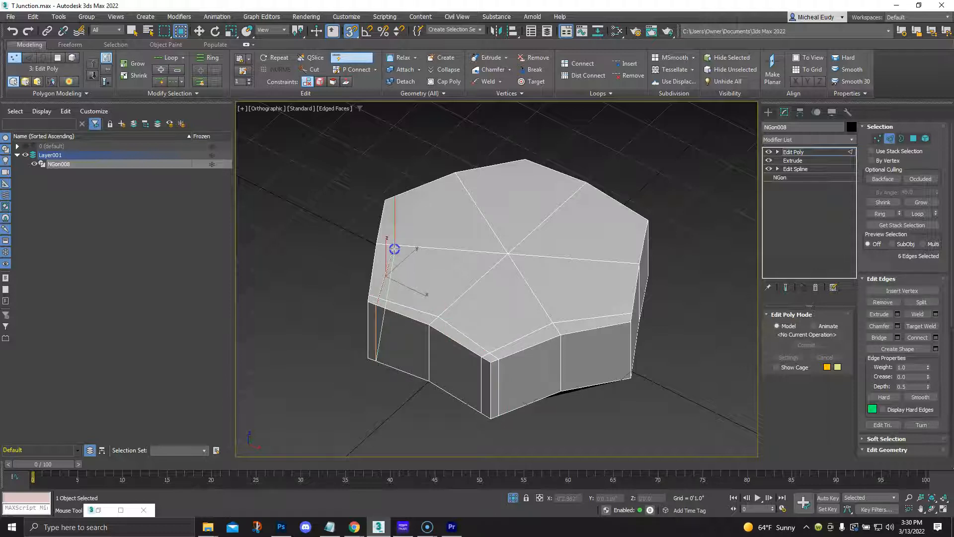
pyautogui.doubleClick(396, 201)
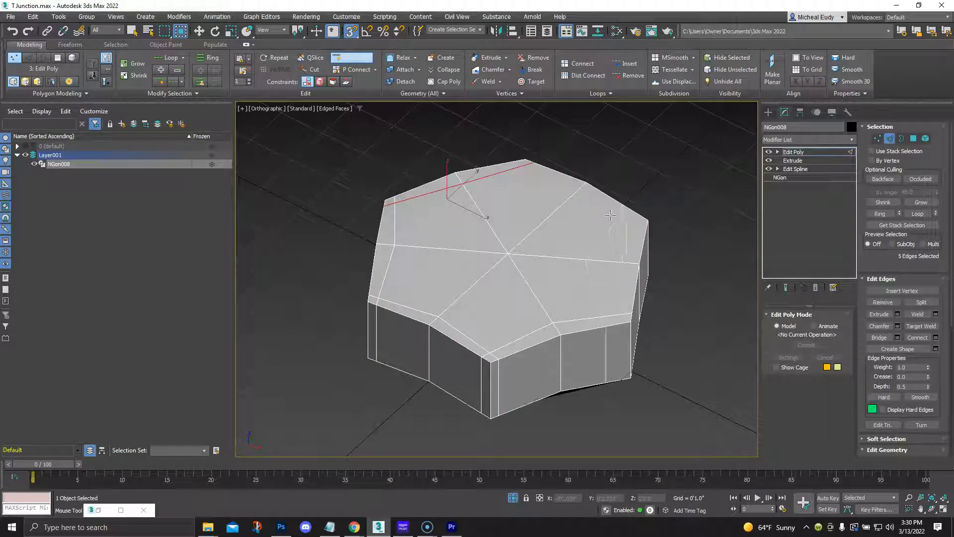
pyautogui.doubleClick(647, 234)
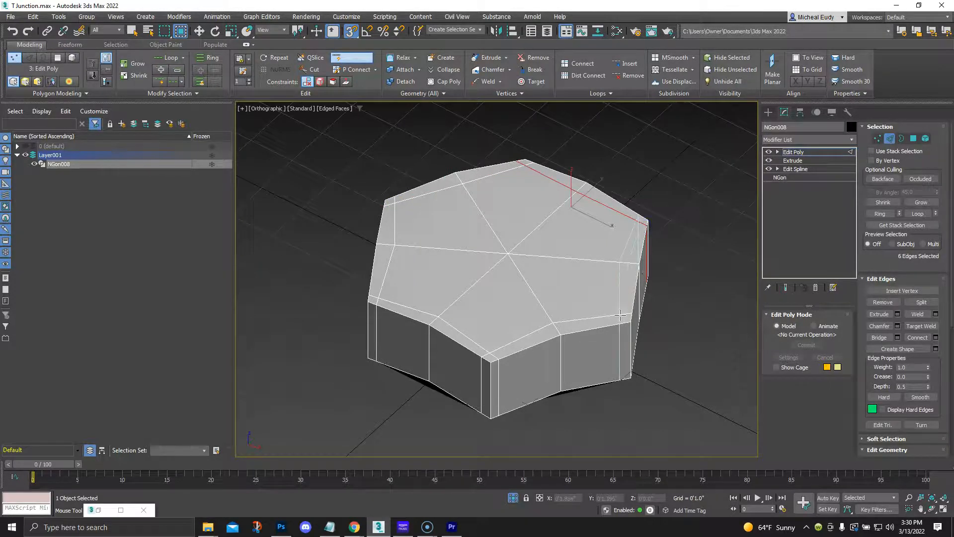
pyautogui.doubleClick(620, 314)
pyautogui.press('w')
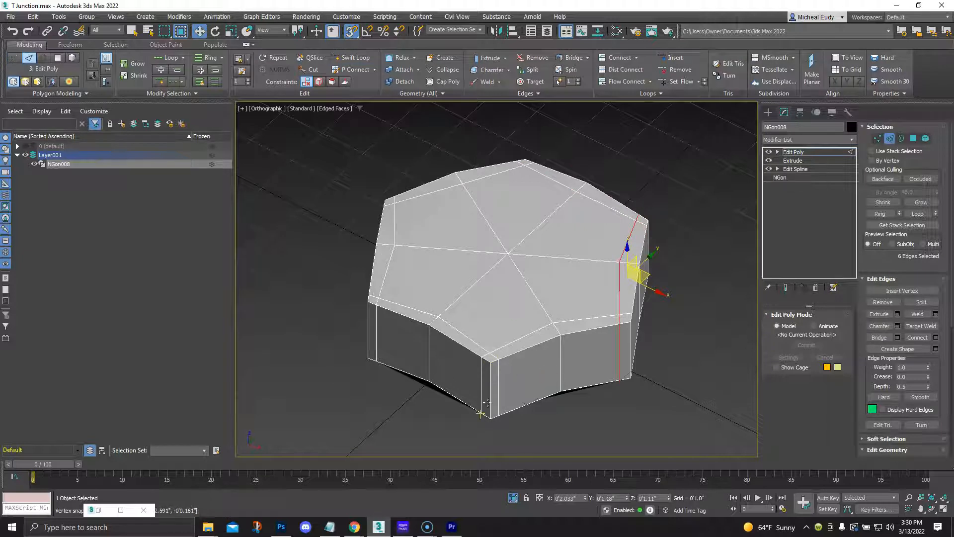
pyautogui.keyDown('alt'); pyautogui.moveTo(547, 311); pyautogui.dragTo(550, 305, button='middle'); pyautogui.keyUp('alt')
pyautogui.click(550, 304)
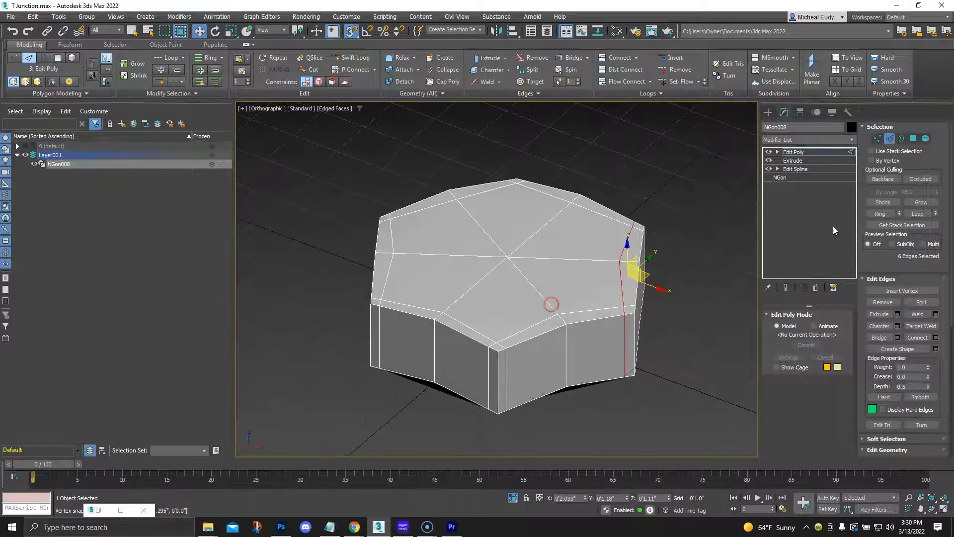
# Leave edge sub-object mode and add a MeshSmooth modifier above the hexagon's Edit Poly modifier
pyautogui.click(890, 138)
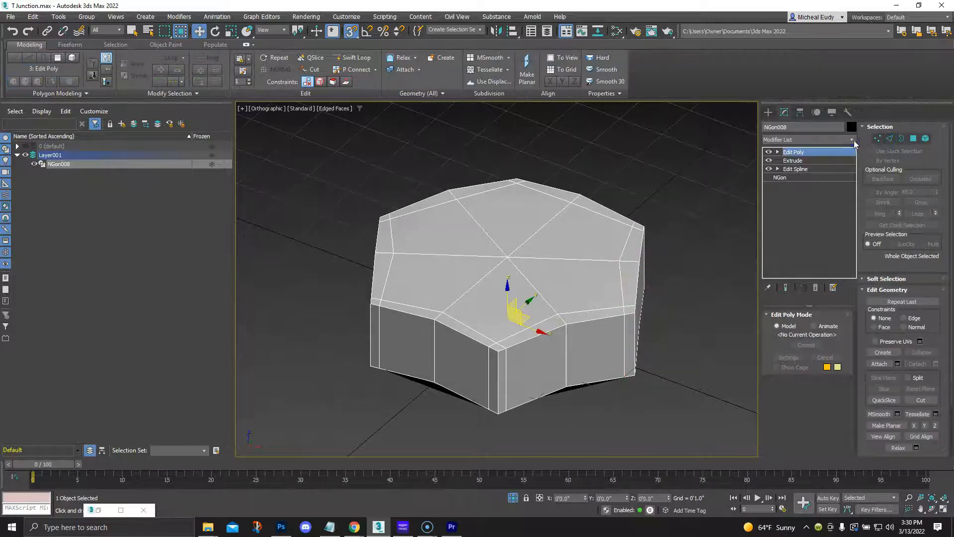
pyautogui.click(852, 140)
pyautogui.moveTo(851, 161); pyautogui.dragTo(856, 234)
pyautogui.click(816, 382)
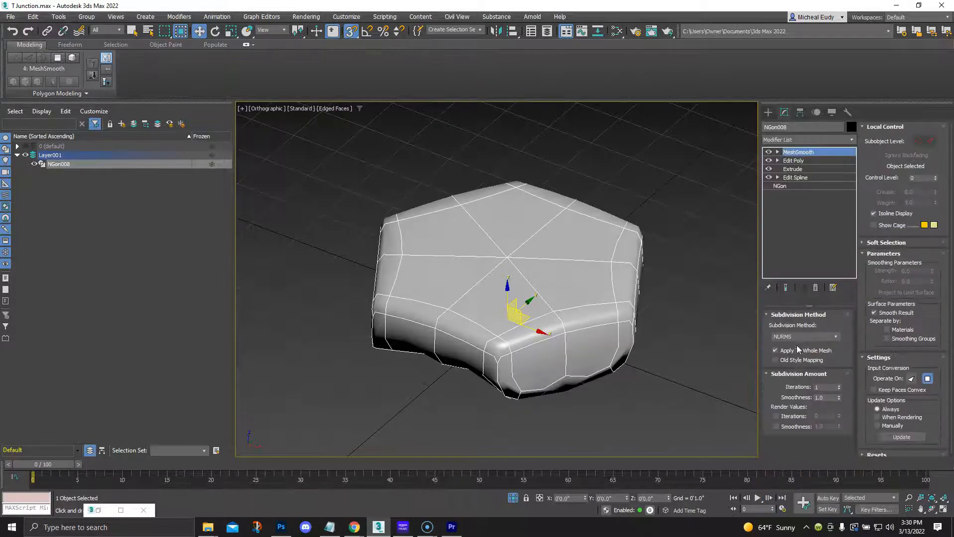
pyautogui.keyDown('alt'); pyautogui.moveTo(438, 346); pyautogui.dragTo(537, 279, button='middle'); pyautogui.keyUp('alt')
pyautogui.keyDown('alt'); pyautogui.moveTo(485, 329); pyautogui.dragTo(449, 325, button='middle'); pyautogui.keyUp('alt')
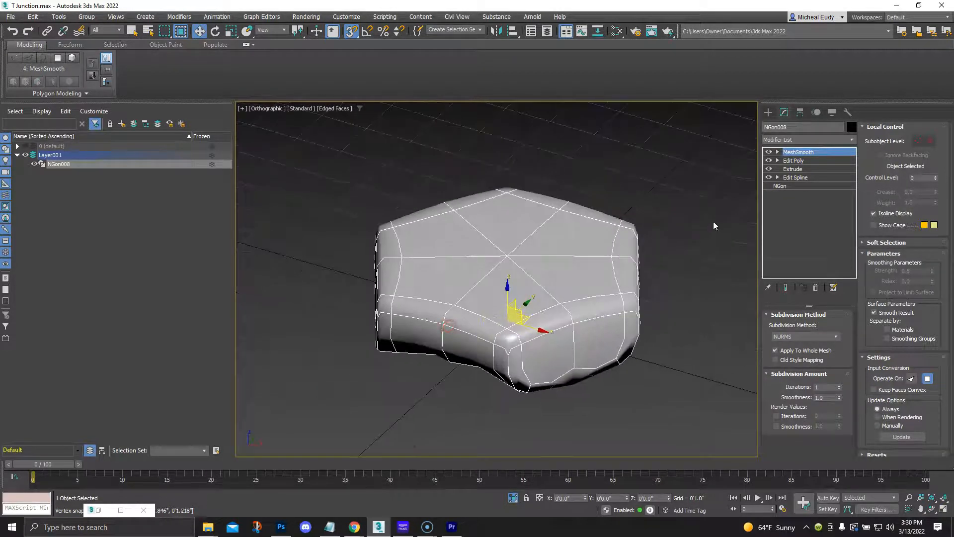
# Return to the Edit Poly level, hide the viewport grid and switch off the MeshSmooth modifier's effect
pyautogui.click(793, 160)
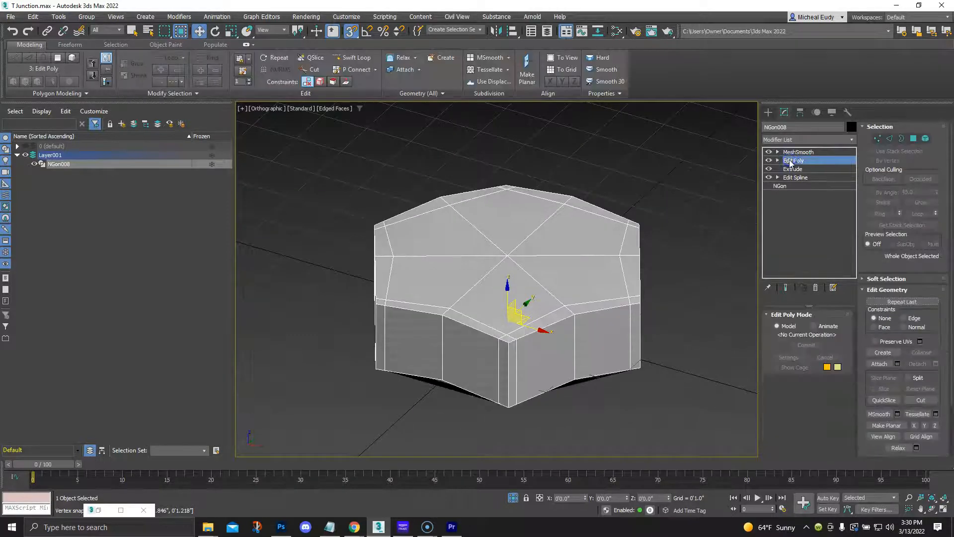
pyautogui.keyDown('alt'); pyautogui.moveTo(606, 334); pyautogui.dragTo(571, 366, button='middle'); pyautogui.keyUp('alt')
pyautogui.press('g')
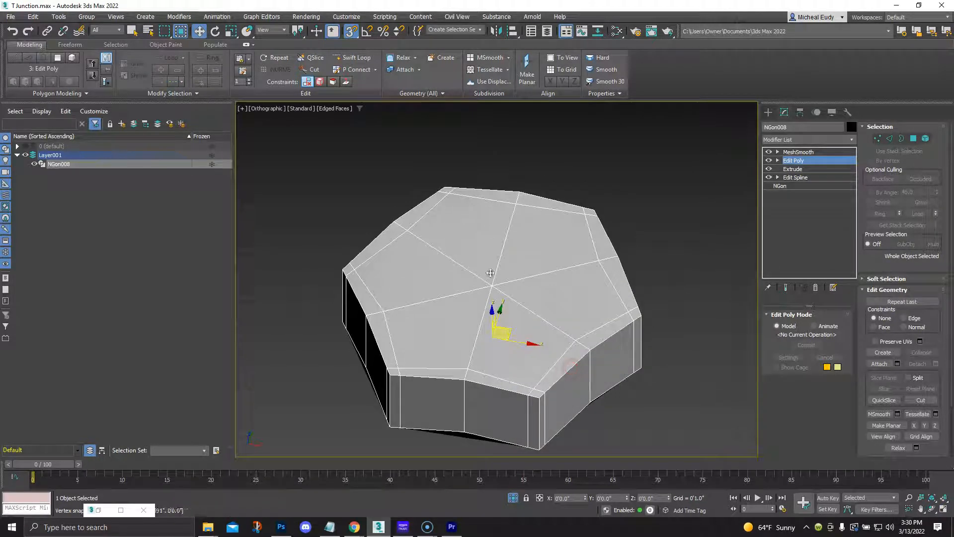
pyautogui.click(524, 310)
pyautogui.click(769, 152)
pyautogui.keyDown('alt'); pyautogui.moveTo(546, 288); pyautogui.dragTo(543, 279, button='middle'); pyautogui.keyUp('alt')
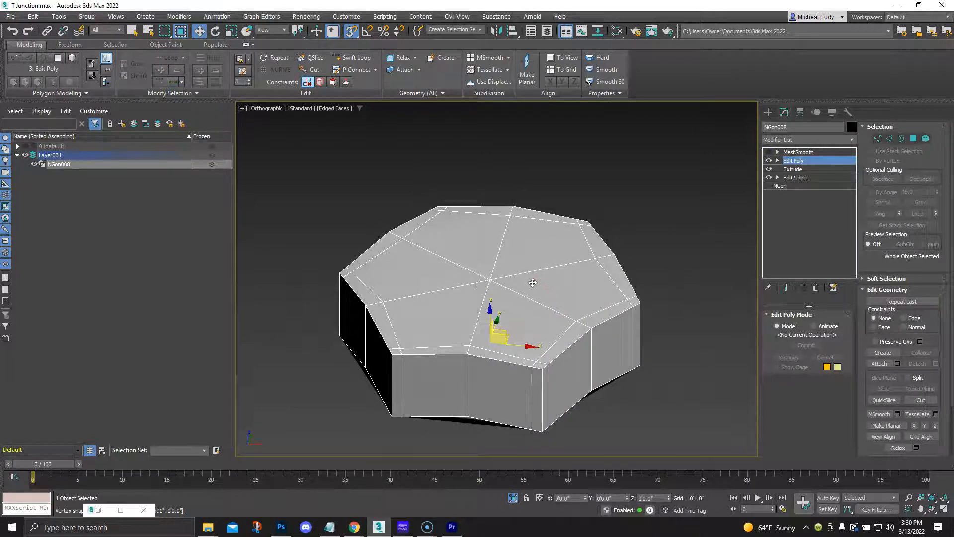
pyautogui.press('v')
pyautogui.press('t')
pyautogui.scroll(5, 504, 278)
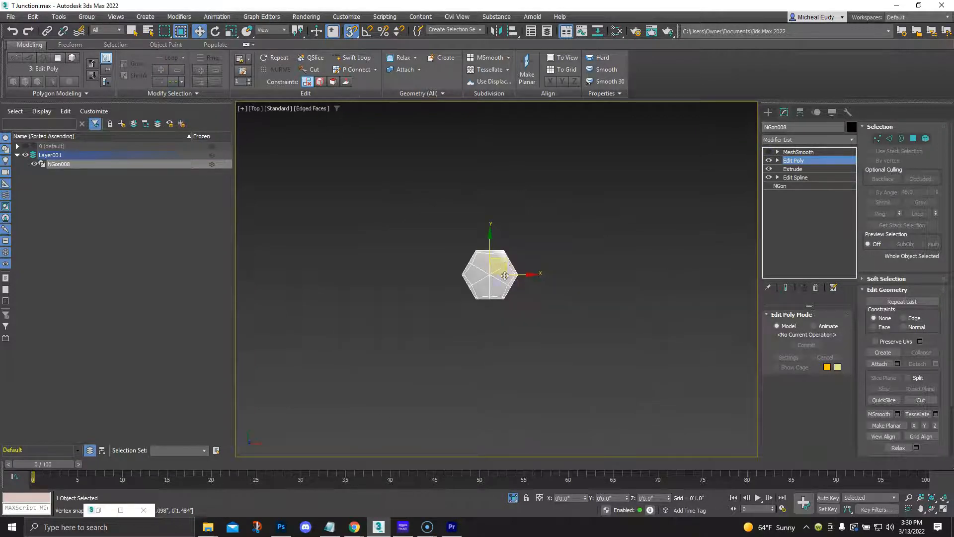
pyautogui.scroll(5, 505, 272)
pyautogui.moveTo(501, 280)
pyautogui.mouseDown(button='middle')
pyautogui.moveTo(533, 320)
pyautogui.moveTo(473, 273)
pyautogui.moveTo(511, 284)
pyautogui.moveTo(512, 274)
pyautogui.mouseUp(button='middle')
pyautogui.scroll(4, 475, 277)
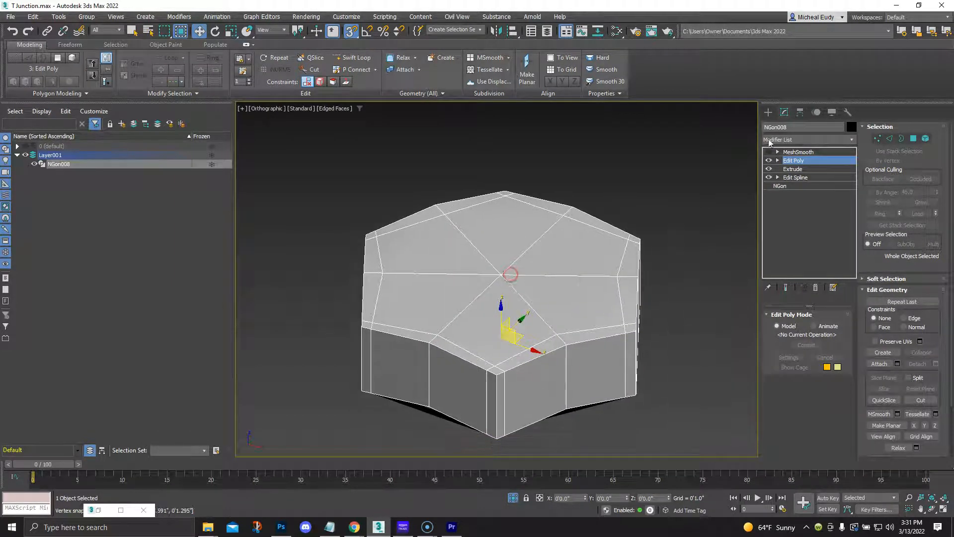
# Draw a six-sided NGon spline with AutoGrid on, centered on the hexagon's top face, with a radius of about 0'2.204"
pyautogui.click(768, 112)
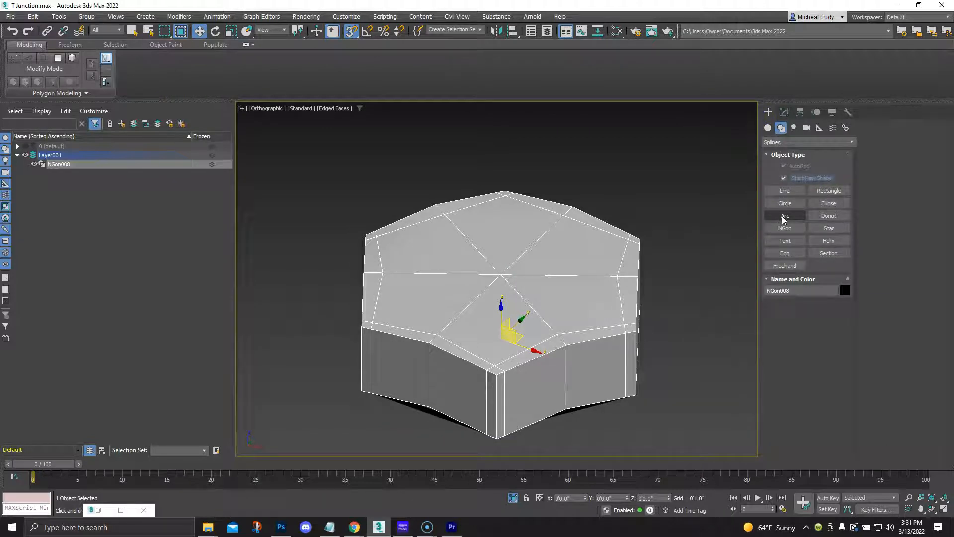
pyautogui.click(784, 229)
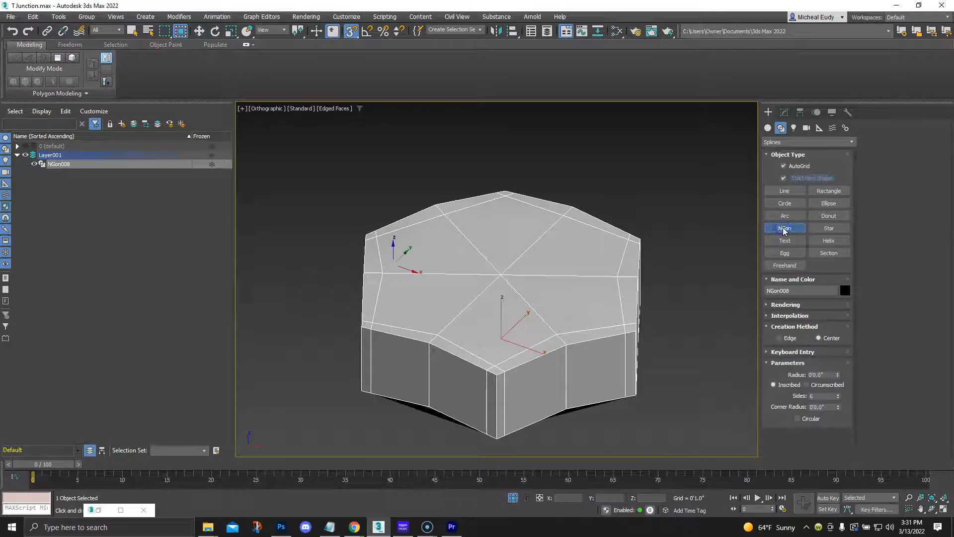
pyautogui.click(785, 166)
pyautogui.click(784, 165)
pyautogui.click(784, 166)
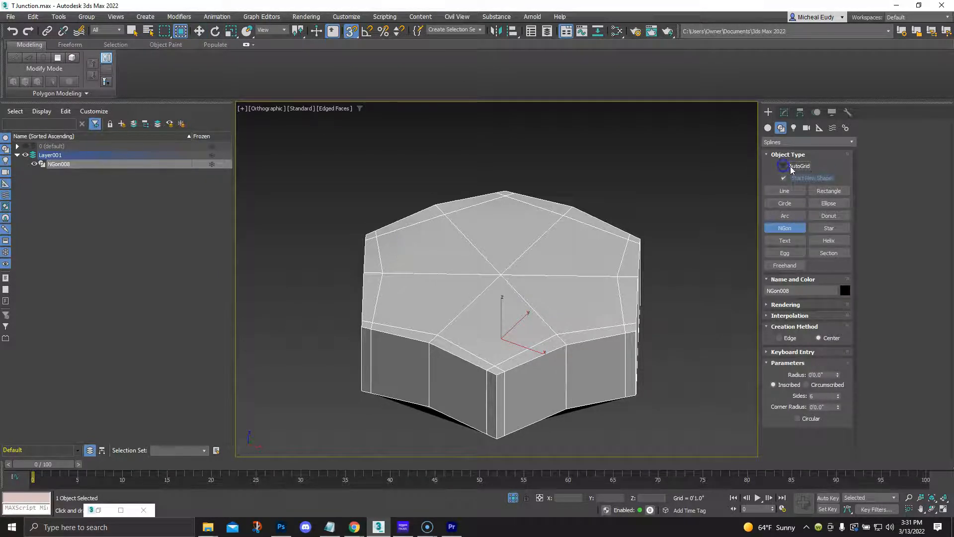
pyautogui.click(784, 166)
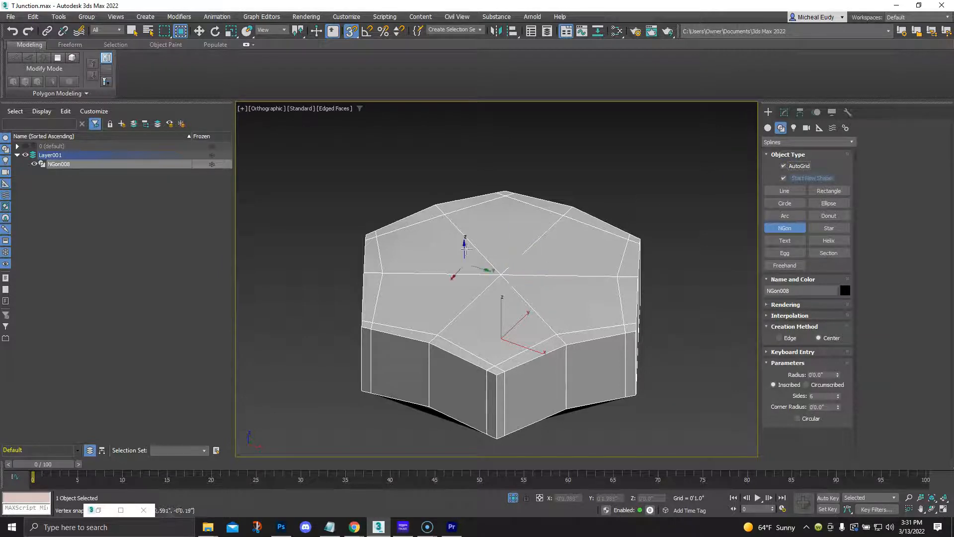
pyautogui.moveTo(501, 275); pyautogui.dragTo(548, 326)
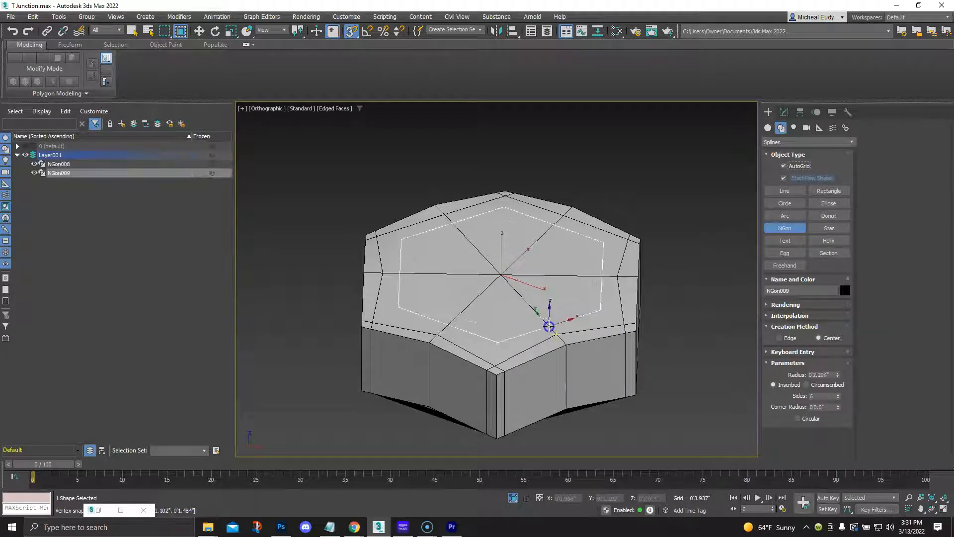
pyautogui.rightClick(548, 314)
# Align the new NGon to the hexagonal piece in X and Y position only, center to center
pyautogui.click(784, 113)
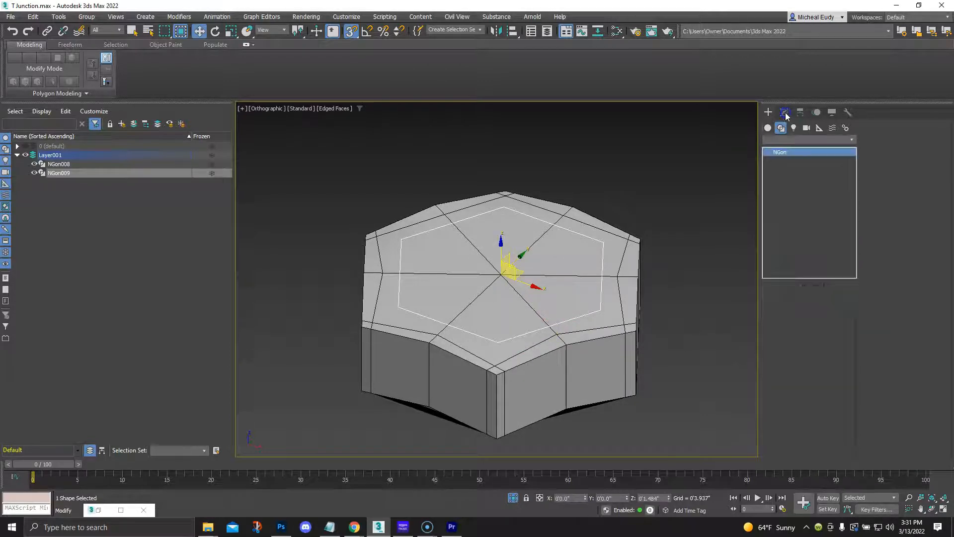
pyautogui.click(512, 31)
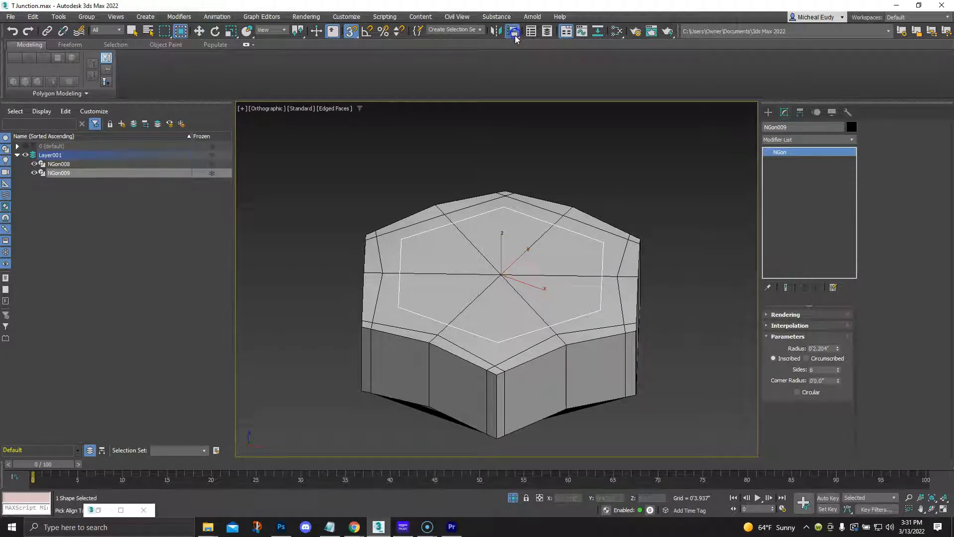
pyautogui.click(581, 221)
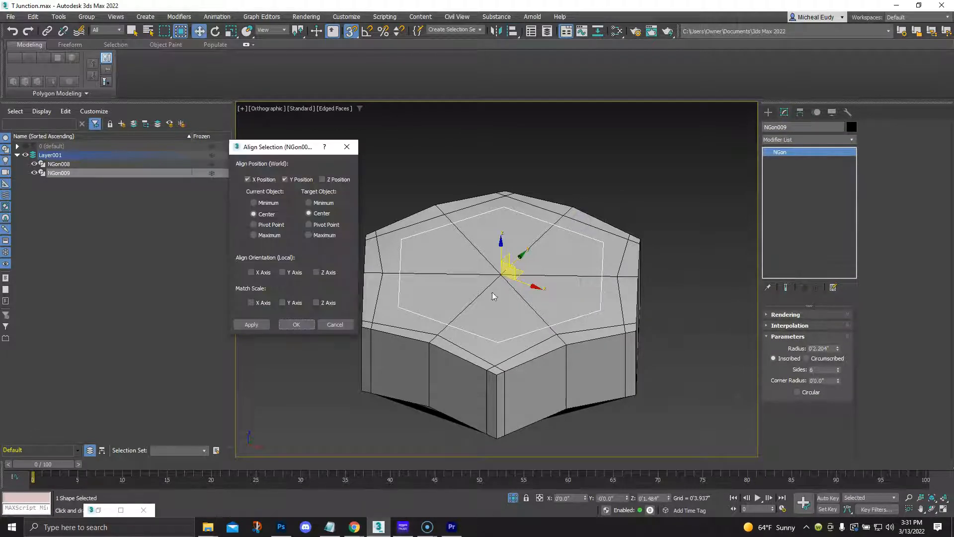
pyautogui.moveTo(298, 148); pyautogui.dragTo(682, 124)
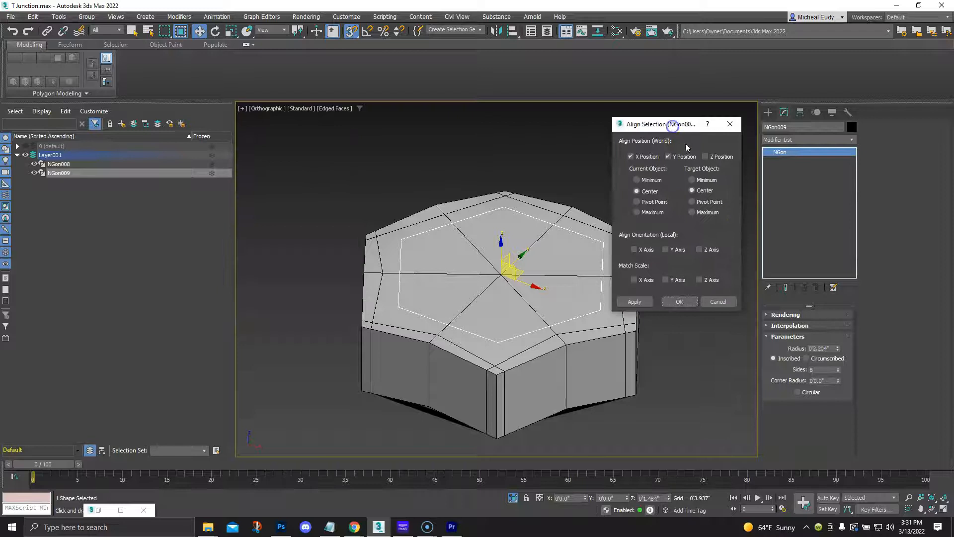
pyautogui.click(705, 157)
pyautogui.click(705, 157)
pyautogui.click(678, 302)
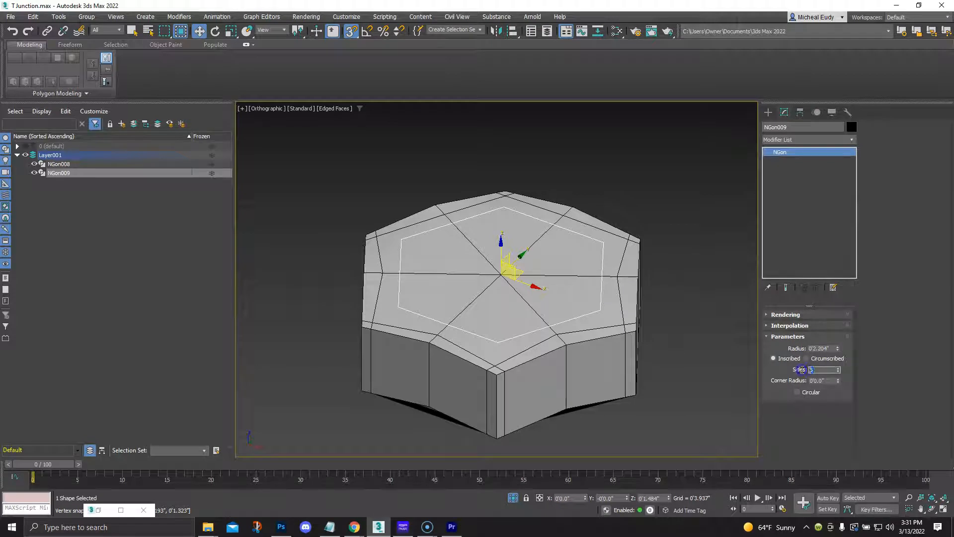
# Set the new NGon to 12 sides and reduce its radius to about 0'1.807"
pyautogui.write('12')
pyautogui.press('Return')
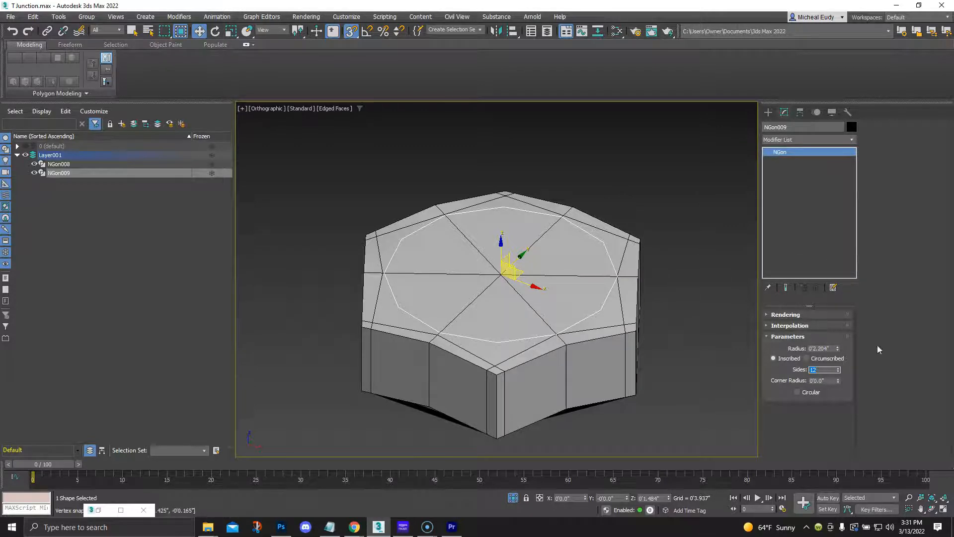
pyautogui.moveTo(836, 348); pyautogui.dragTo(842, 356)
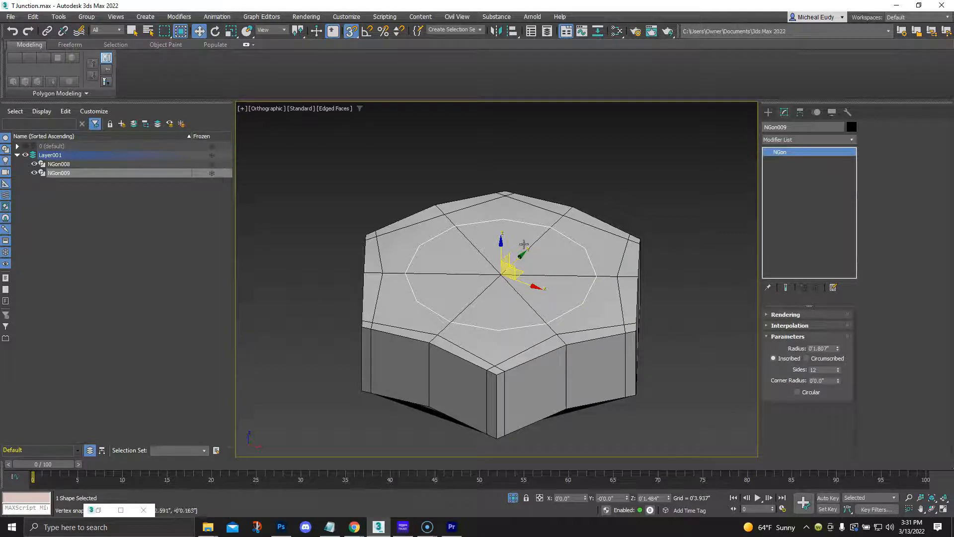
# Turn off snapping, raise the 12-sided NGon about 0'0.168" along Z, and select the hexagonal piece
pyautogui.press('s')
pyautogui.moveTo(502, 246); pyautogui.dragTo(502, 237)
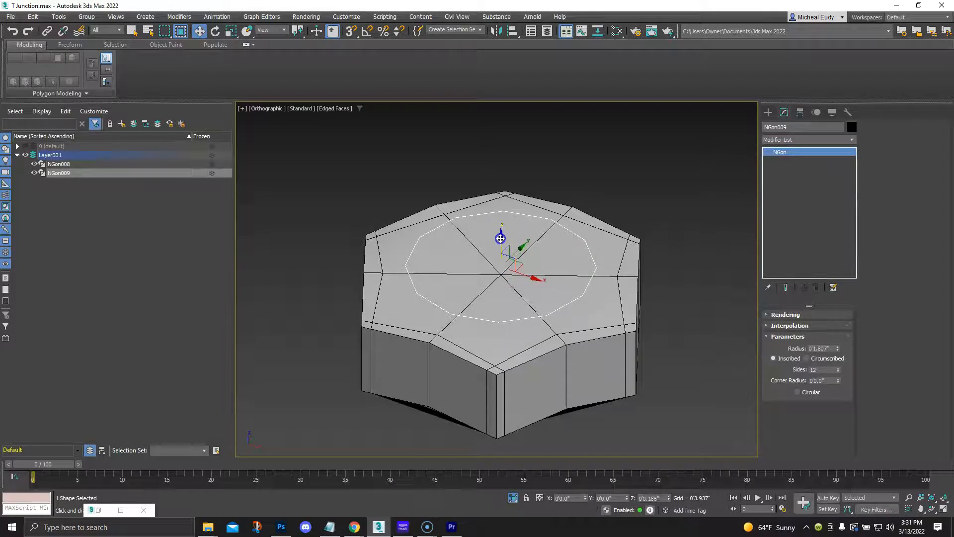
pyautogui.click(555, 320)
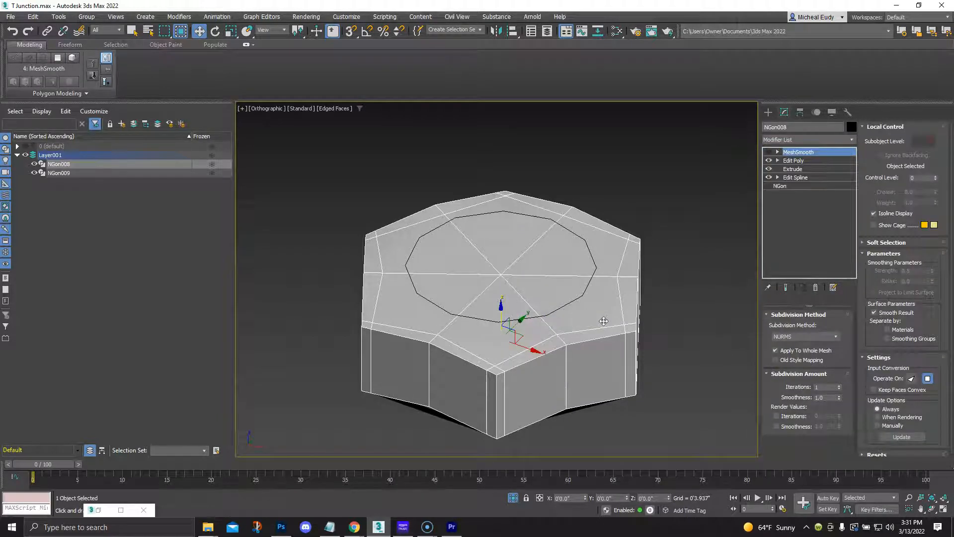
# Frame the hexagonal piece in the Top view and start a Cut in its Edit Poly modifier with vertex snapping on
pyautogui.press('t')
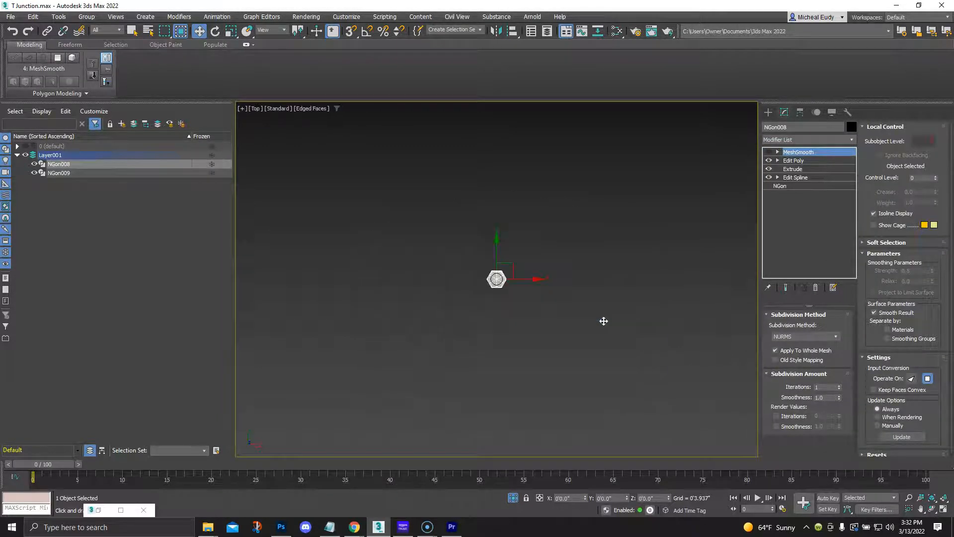
pyautogui.press('z')
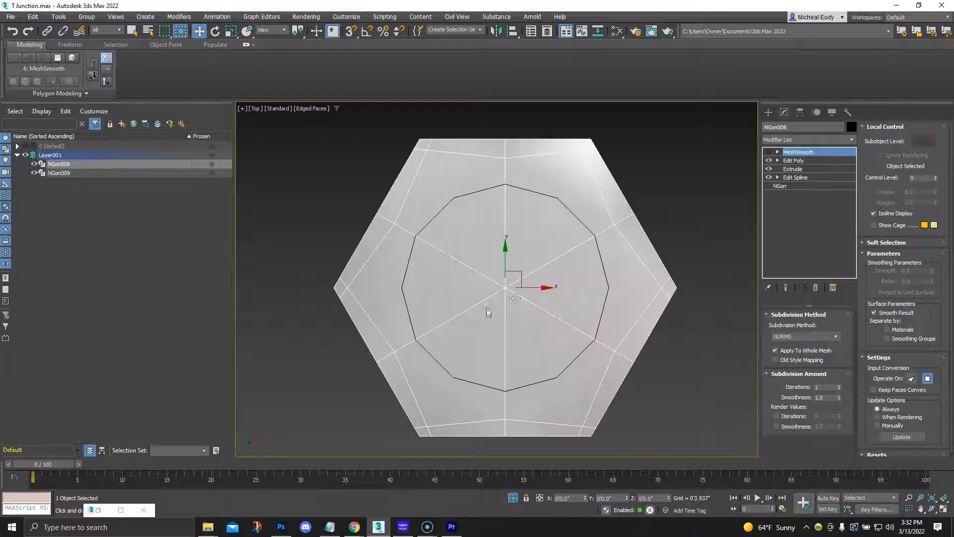
pyautogui.click(795, 160)
pyautogui.click(311, 70)
pyautogui.rightClick(351, 32)
pyautogui.click(351, 33)
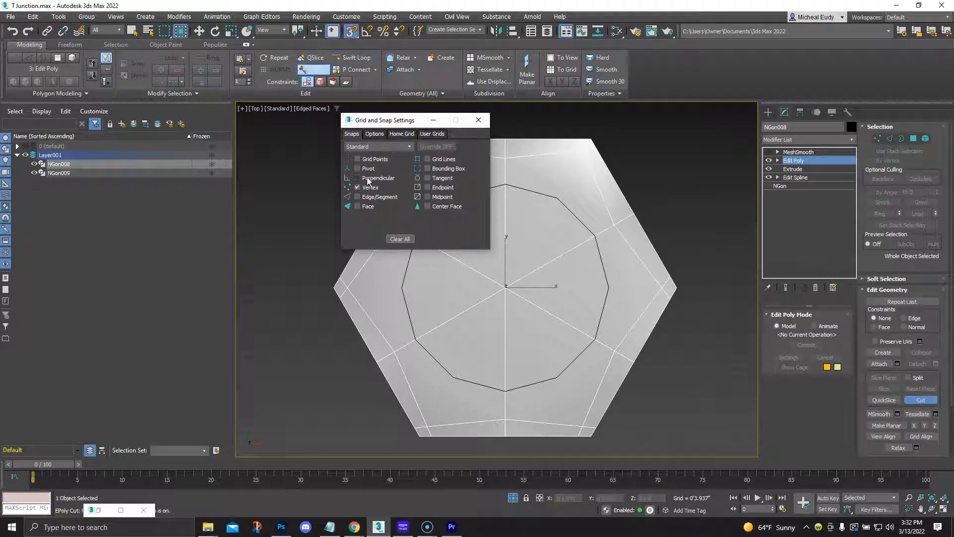
pyautogui.click(478, 121)
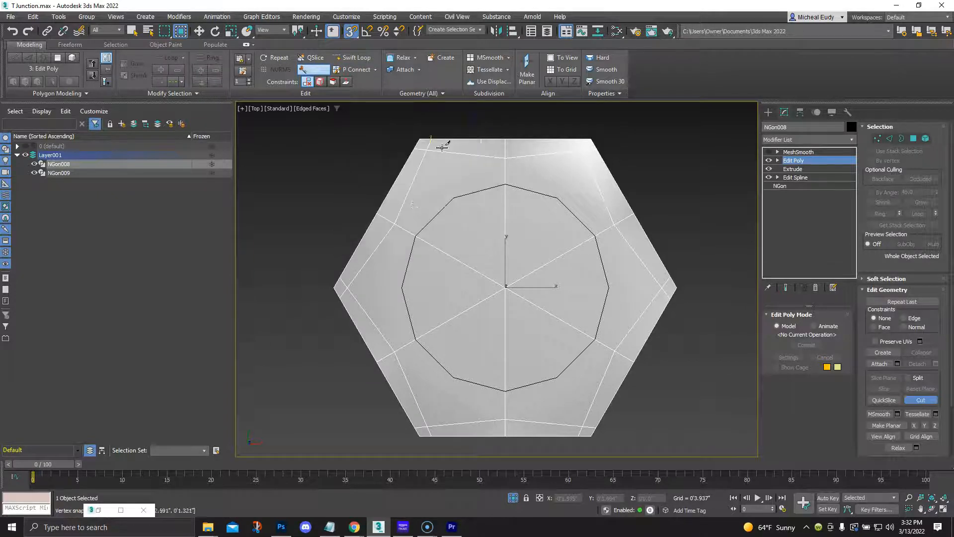
# Cut the piece's top face along the 12-sided NGon outline, going from vertex to vertex around the full loop
pyautogui.click(455, 199)
pyautogui.click(504, 184)
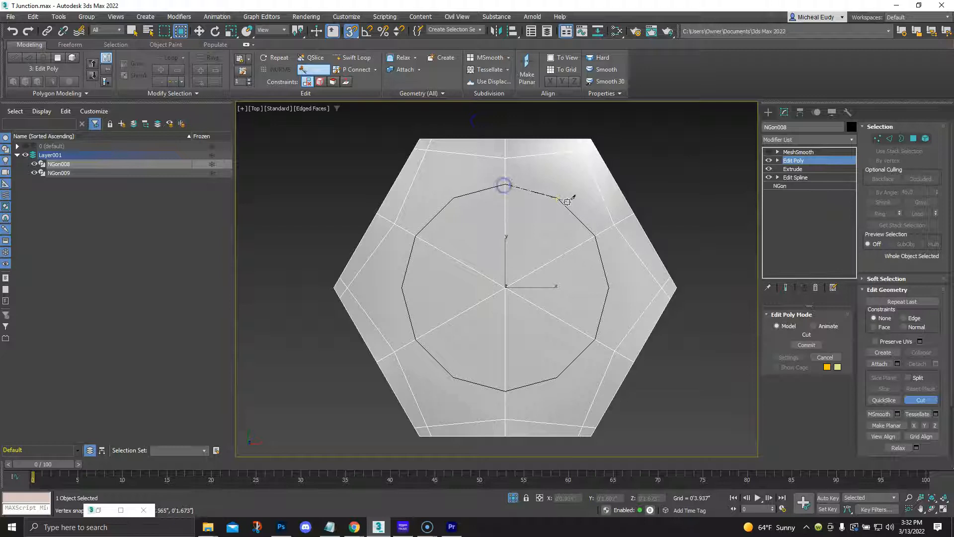
pyautogui.click(558, 199)
pyautogui.click(594, 235)
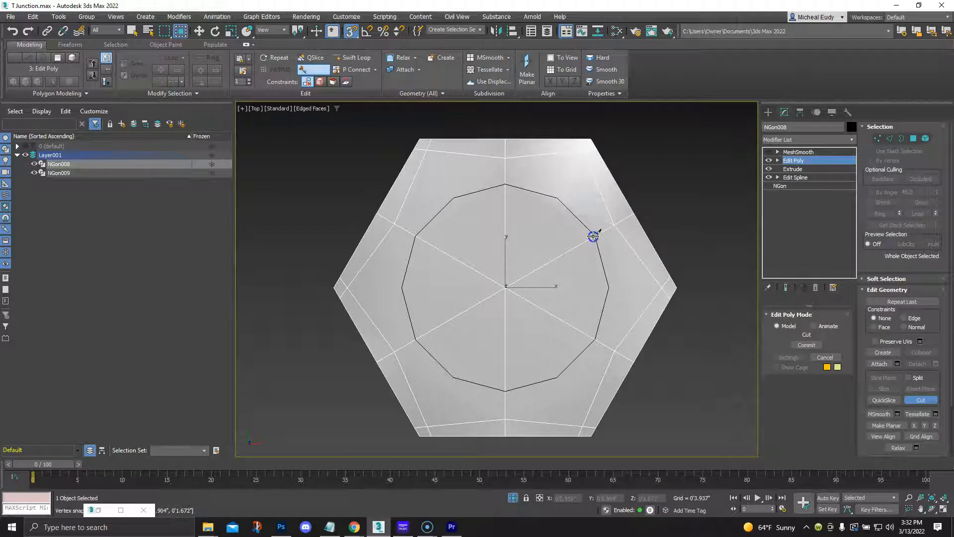
pyautogui.click(608, 288)
pyautogui.click(595, 339)
pyautogui.click(559, 378)
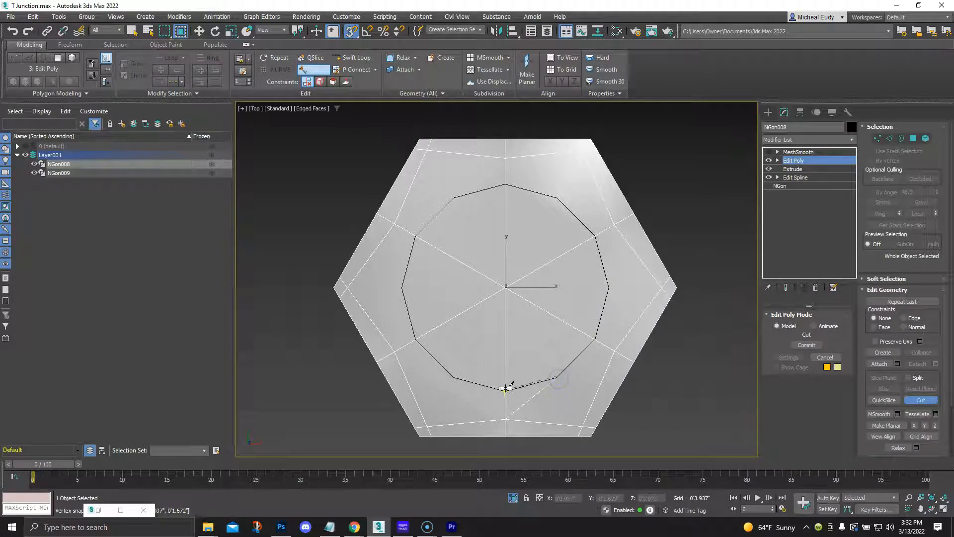
pyautogui.click(453, 378)
pyautogui.click(415, 340)
pyautogui.click(402, 288)
pyautogui.click(416, 237)
pyautogui.press('w')
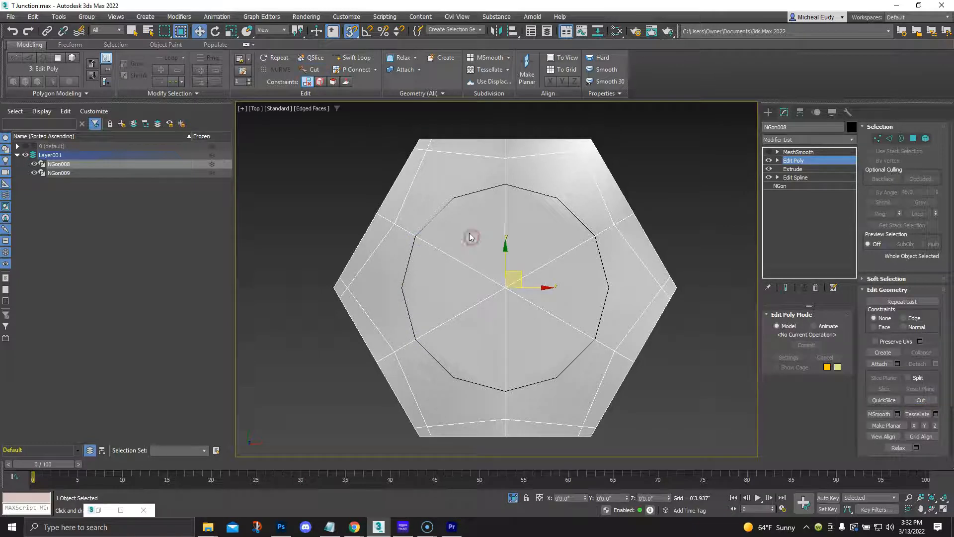
# Hide the 12-sided NGon and delete all top polygons inside the cut outline to open a central hole
pyautogui.click(34, 173)
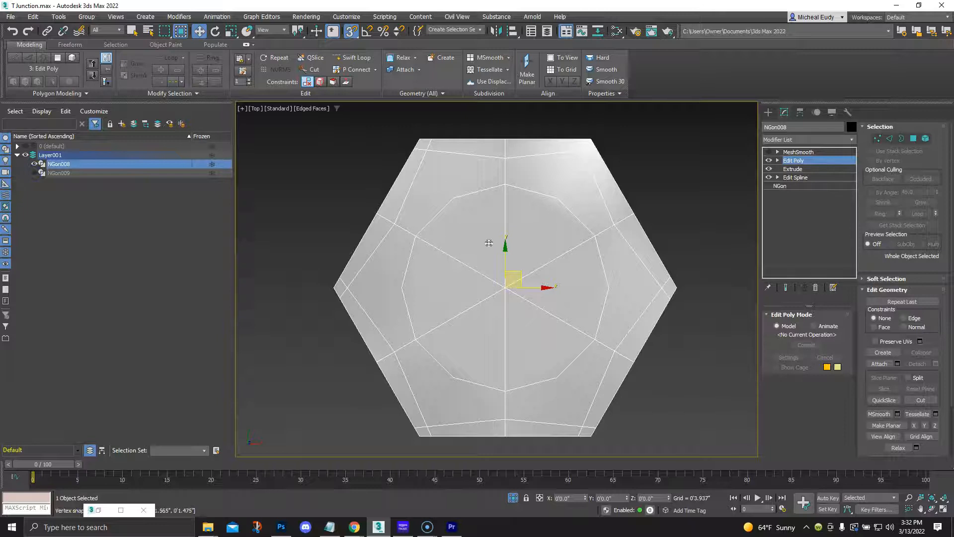
pyautogui.click(914, 138)
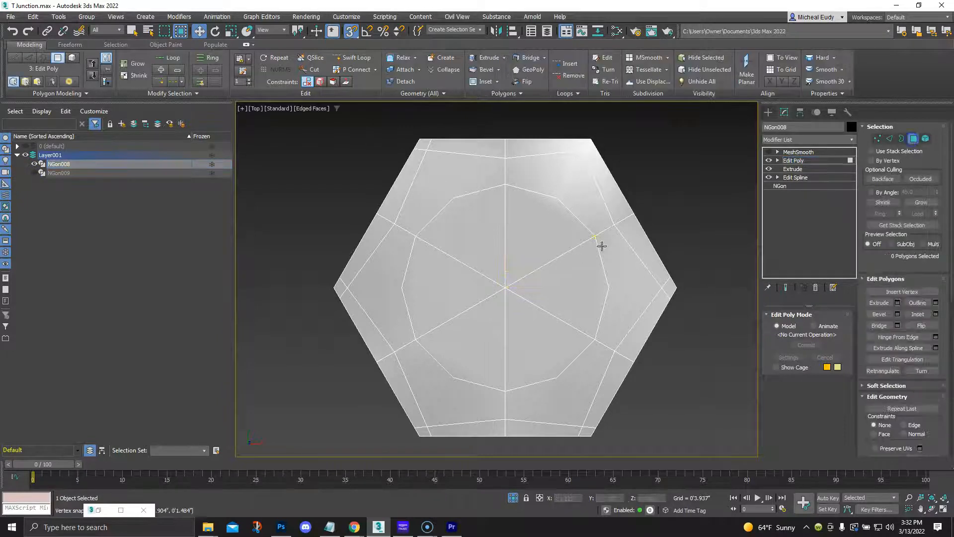
pyautogui.click(541, 243)
pyautogui.click(543, 285)
pyautogui.click(523, 324)
pyautogui.click(486, 328)
pyautogui.click(462, 296)
pyautogui.press('Delete')
pyautogui.click(477, 252)
pyautogui.press('Delete')
pyautogui.click(503, 285)
pyautogui.press('Delete')
pyautogui.keyDown('alt'); pyautogui.moveTo(501, 296); pyautogui.dragTo(487, 246, button='middle'); pyautogui.keyUp('alt')
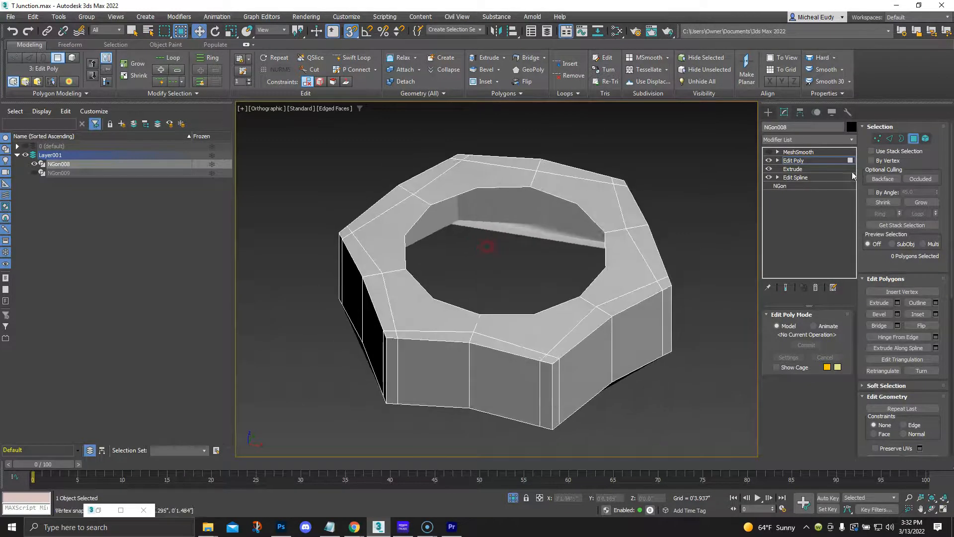
# Select the hole's border, turn snapping off, and extrude the border down along Z to form the inner wall
pyautogui.click(902, 140)
pyautogui.click(557, 255)
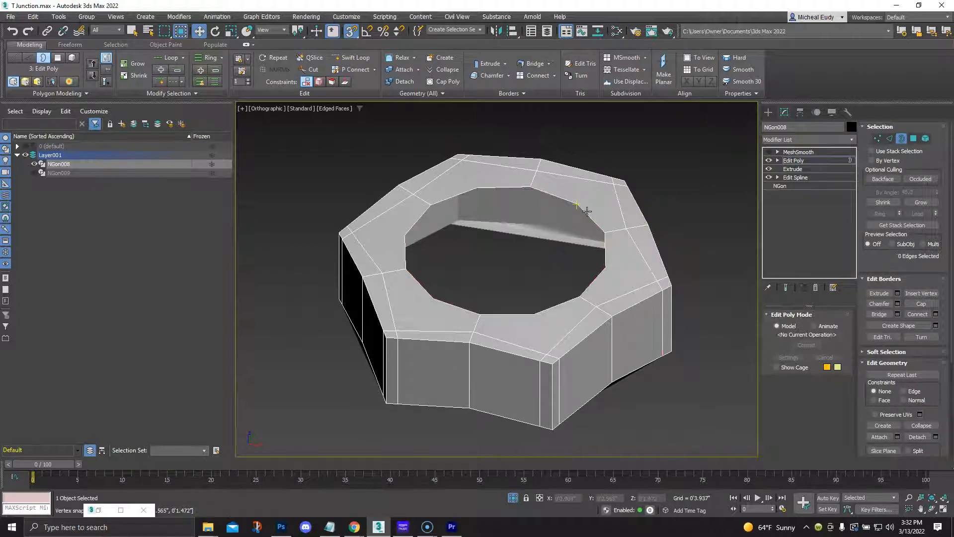
pyautogui.click(587, 211)
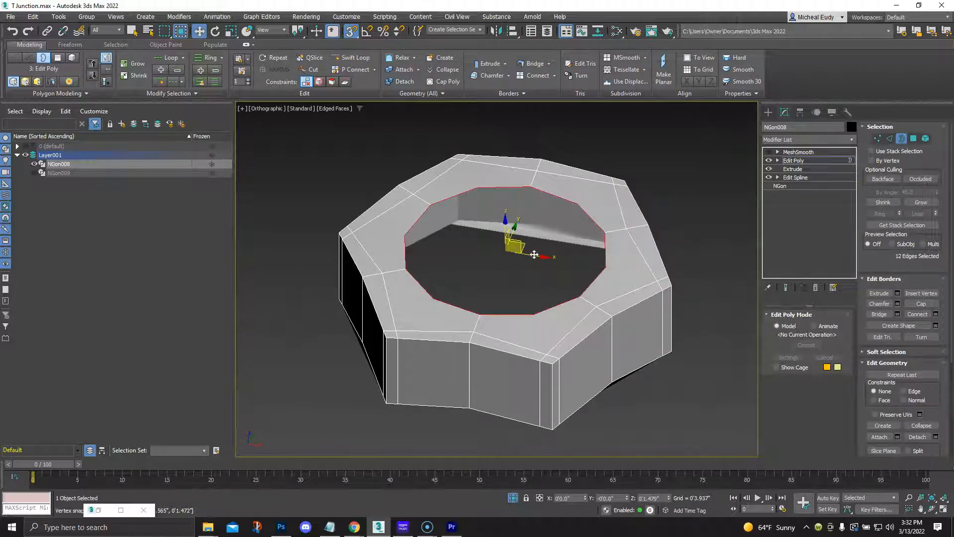
pyautogui.hotkey('alt', 'c')
pyautogui.click(351, 31)
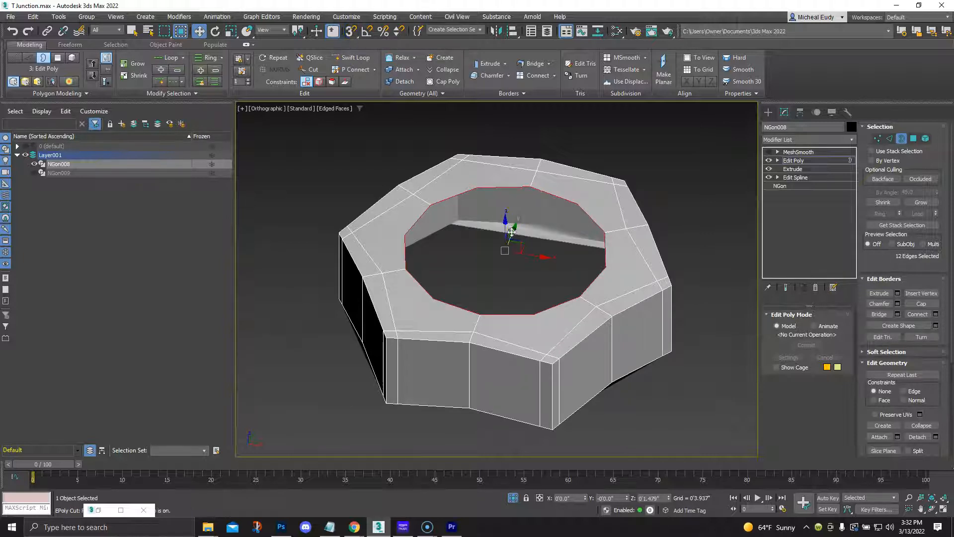
pyautogui.moveTo(505, 224); pyautogui.dragTo(511, 316)
pyautogui.keyDown('alt'); pyautogui.moveTo(503, 327); pyautogui.dragTo(498, 332, button='middle'); pyautogui.keyUp('alt')
pyautogui.scroll(5, 451, 338)
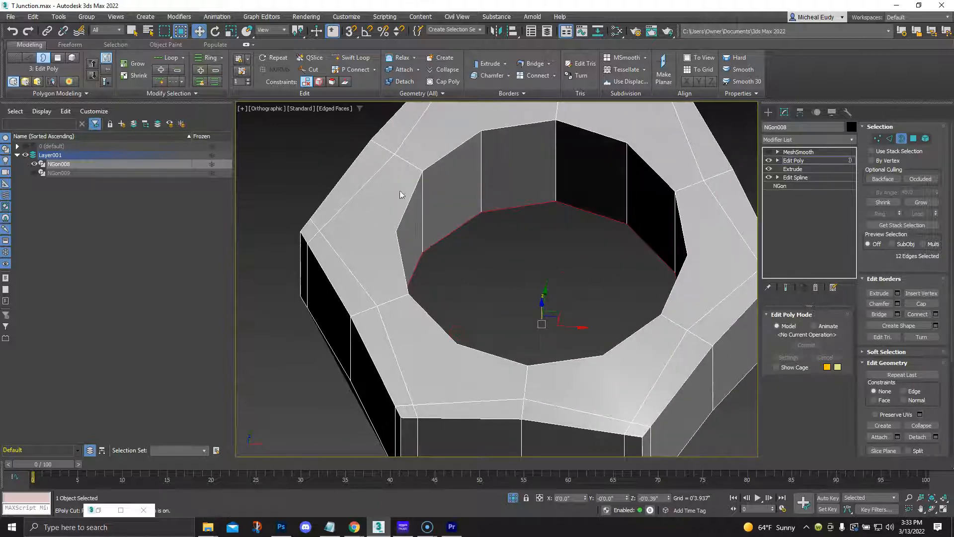
# With vertex snapping on, cut edges from two of the hole's unconnected top vertices to the nearest support-loop corners of the hexagon
pyautogui.keyDown('alt'); pyautogui.moveTo(677, 311); pyautogui.dragTo(624, 280, button='middle'); pyautogui.keyUp('alt')
pyautogui.click(878, 138)
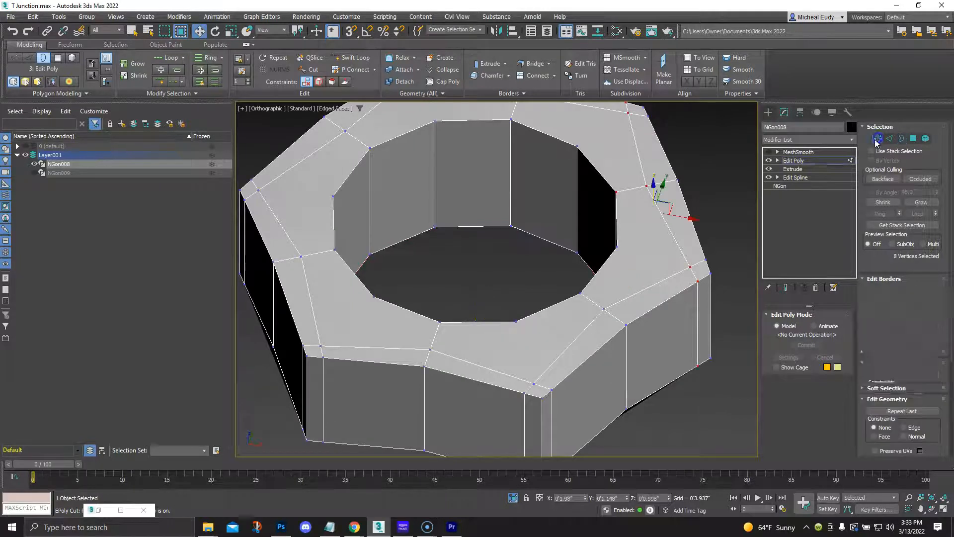
pyautogui.click(319, 72)
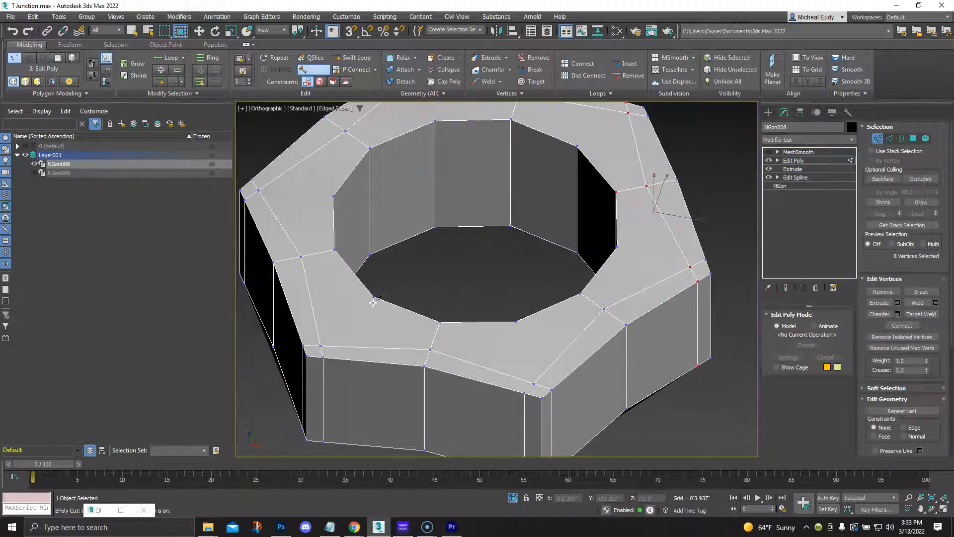
pyautogui.press('s')
pyautogui.click(375, 301)
pyautogui.click(321, 345)
pyautogui.click(333, 198)
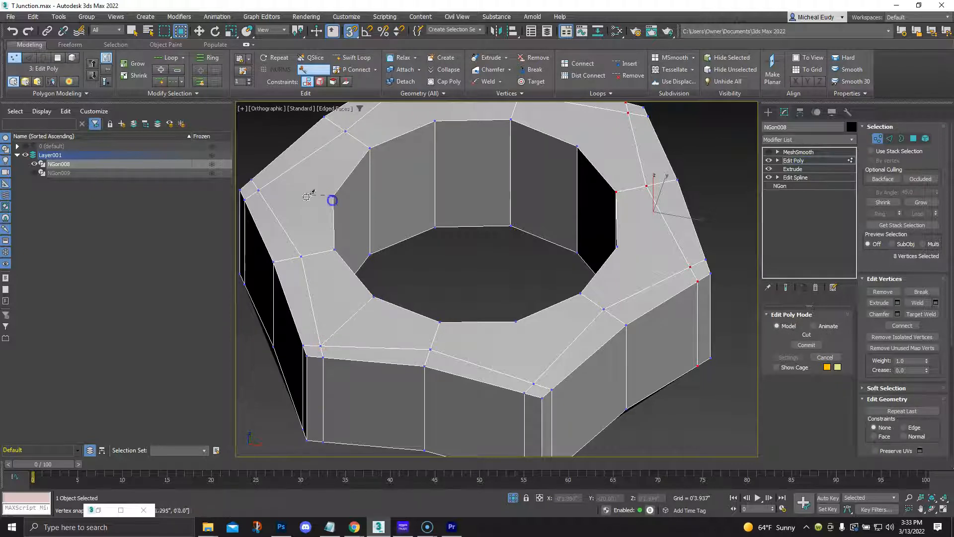
# Cut edges from the four remaining unconnected hole vertices to their matching hexagon corners and leave the Cut tool
pyautogui.moveTo(313, 170); pyautogui.dragTo(297, 268, button='middle')
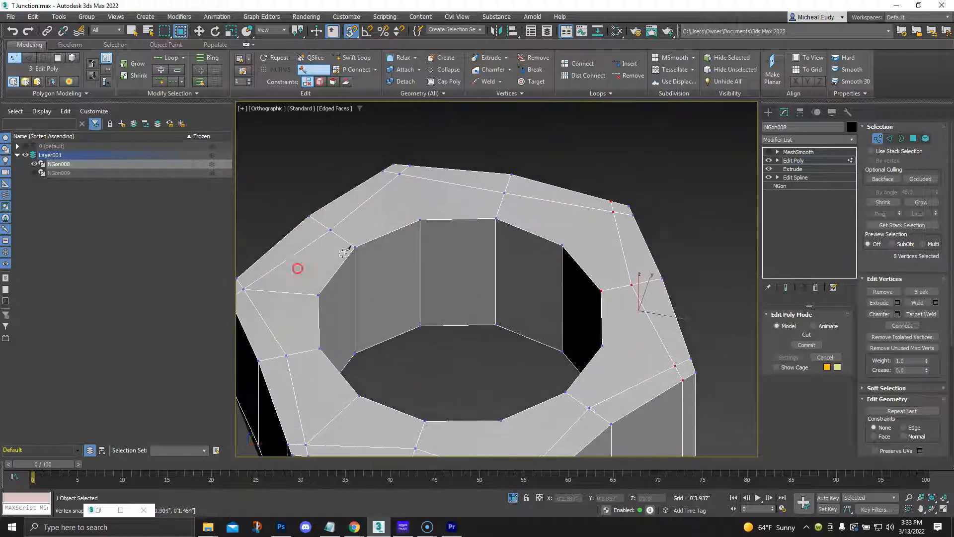
pyautogui.click(416, 220)
pyautogui.click(399, 174)
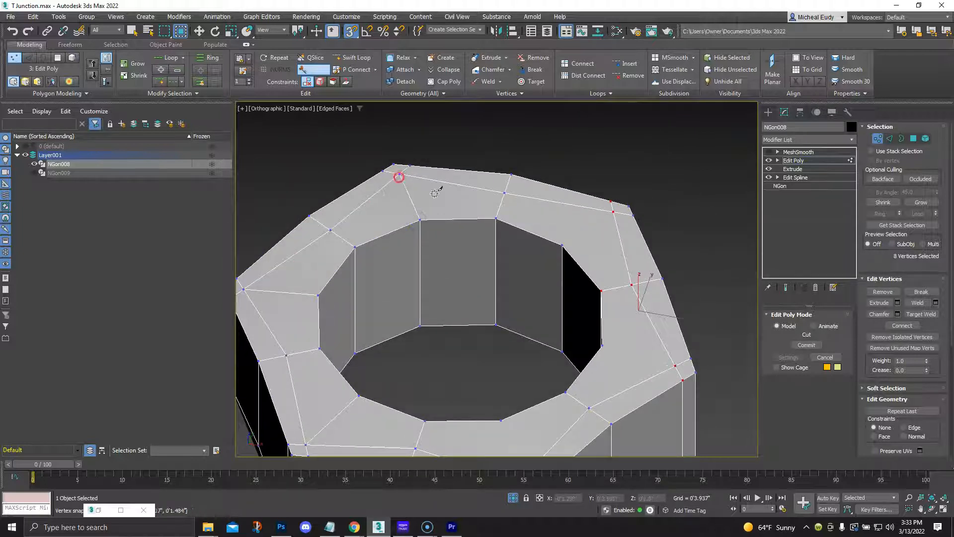
pyautogui.click(568, 243)
pyautogui.rightClick(610, 227)
pyautogui.moveTo(618, 350); pyautogui.dragTo(579, 275, button='middle')
pyautogui.click(568, 272)
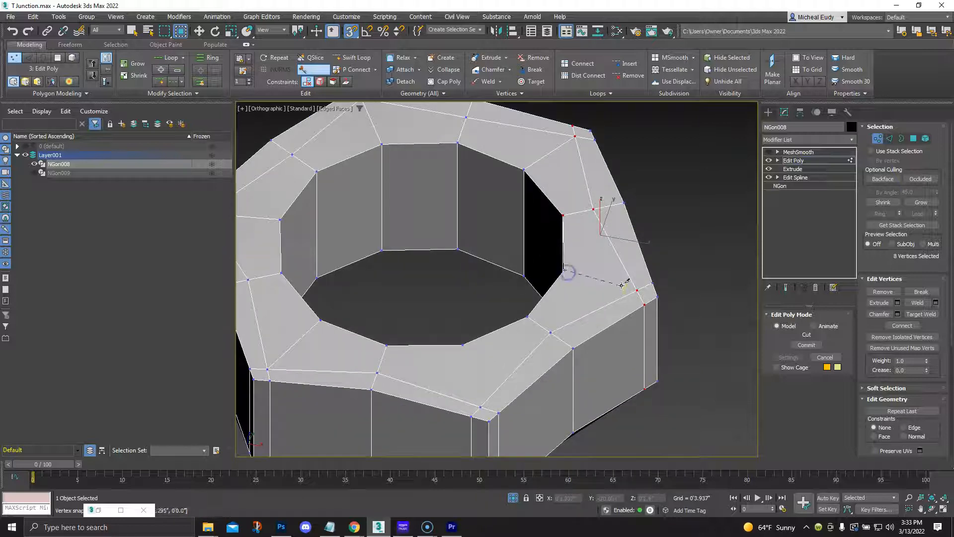
pyautogui.click(635, 290)
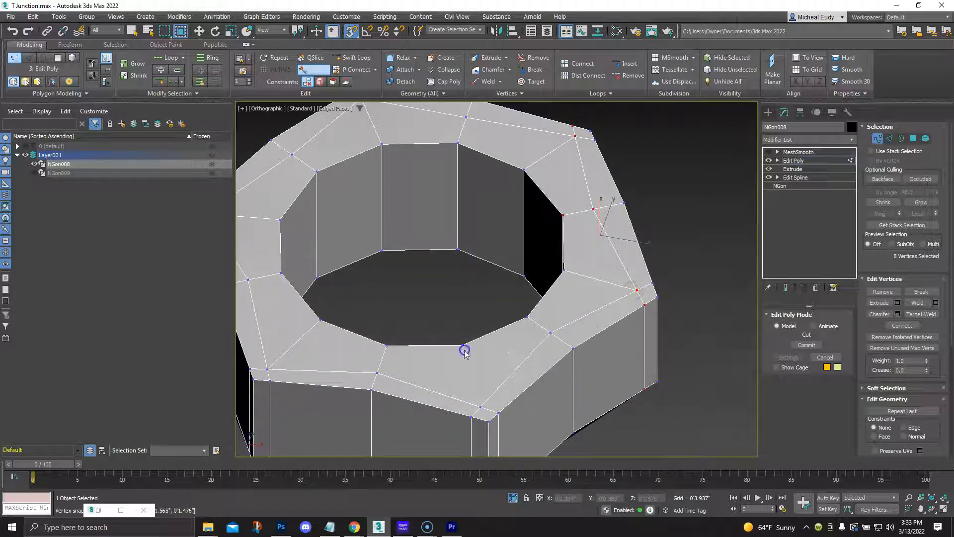
pyautogui.moveTo(530, 350)
pyautogui.mouseDown(button='middle')
pyautogui.moveTo(565, 327)
pyautogui.moveTo(529, 336)
pyautogui.moveTo(539, 315)
pyautogui.moveTo(541, 352)
pyautogui.mouseUp(button='middle')
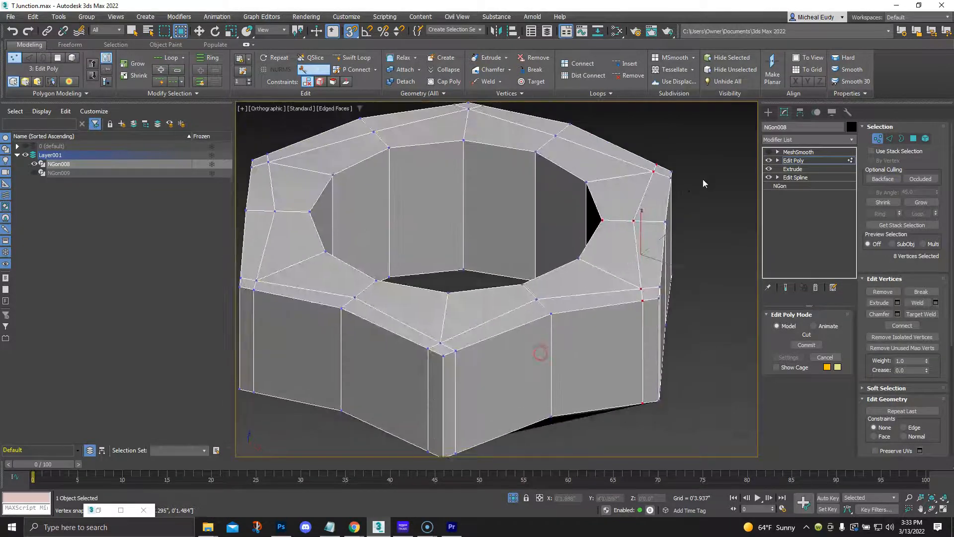
pyautogui.rightClick(707, 166)
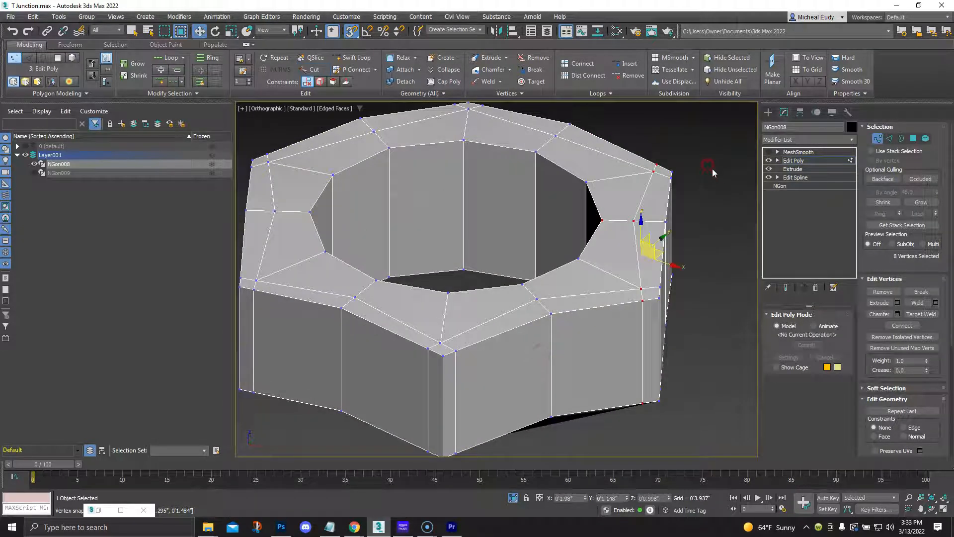
# Chamfer the hole's top edge loop by 0'0.153" with an edge depth of 1.0 and clear the edge selection
pyautogui.click(889, 139)
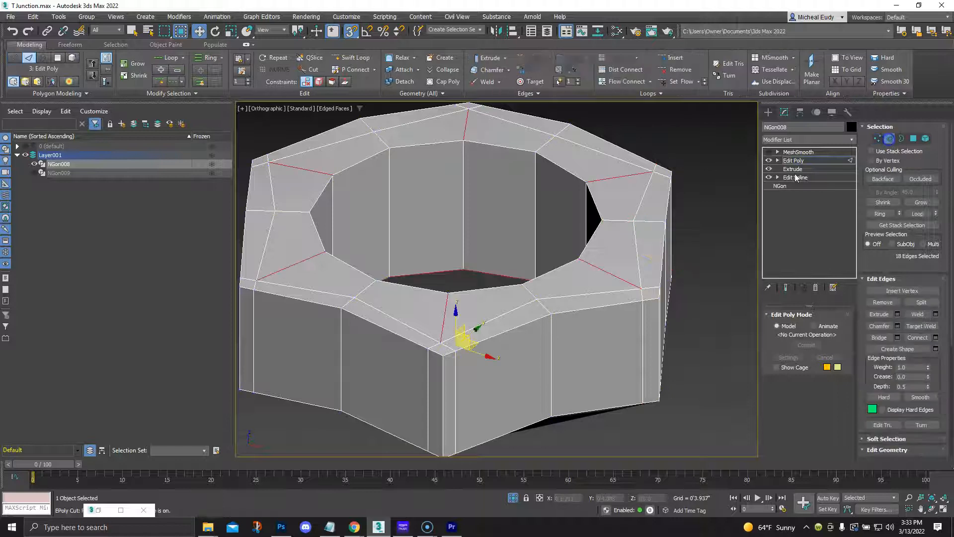
pyautogui.doubleClick(597, 207)
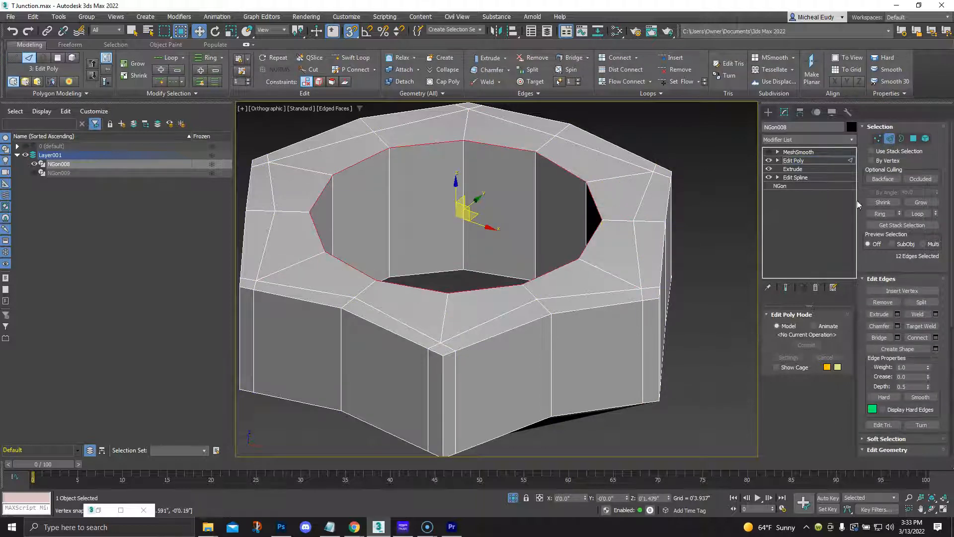
pyautogui.click(897, 326)
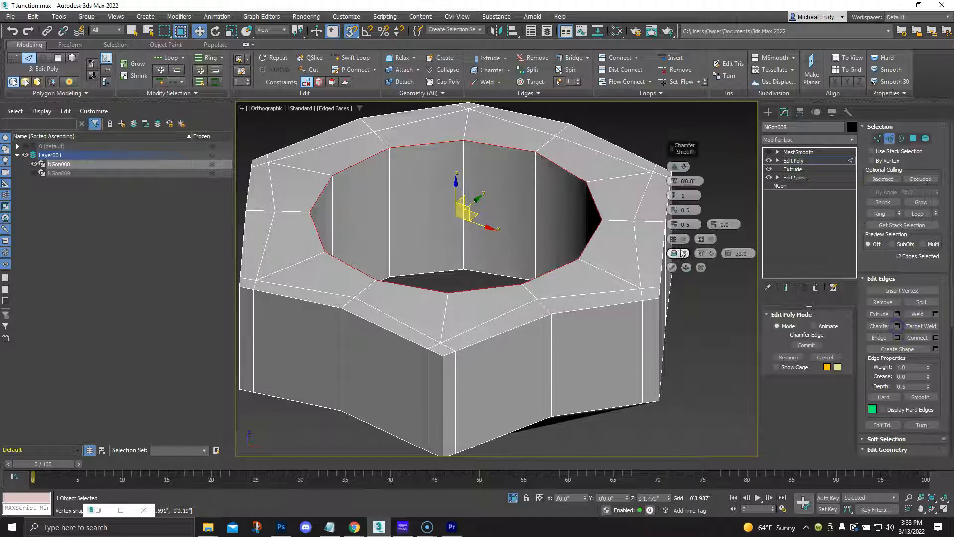
pyautogui.moveTo(676, 182); pyautogui.dragTo(676, 167)
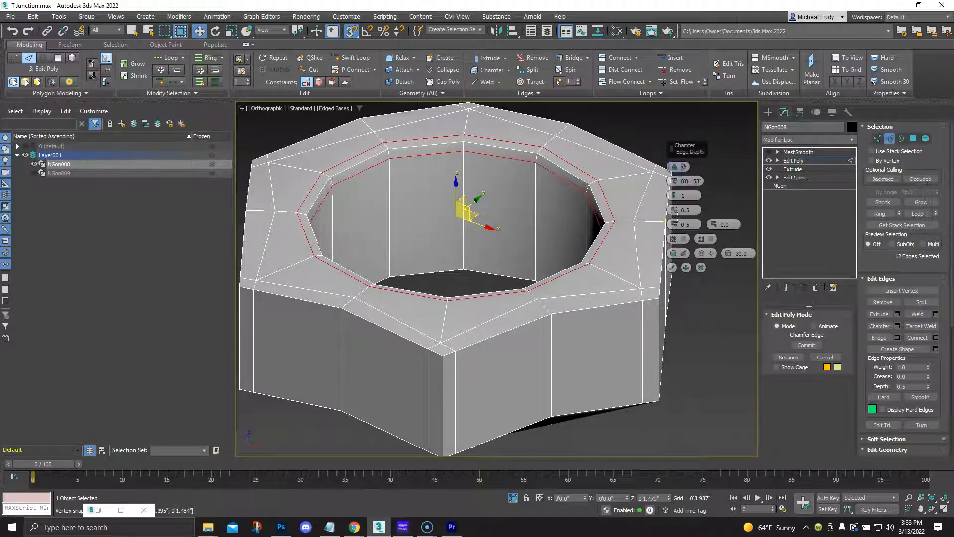
pyautogui.moveTo(674, 210); pyautogui.dragTo(671, 173)
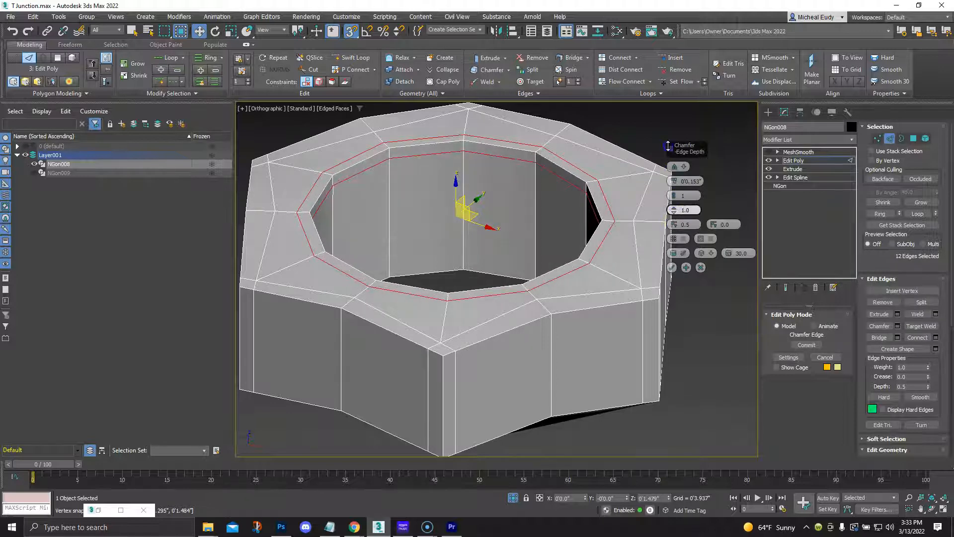
pyautogui.moveTo(430, 305)
pyautogui.keyDown('alt'); pyautogui.mouseDown(button='middle')
pyautogui.moveTo(419, 318)
pyautogui.moveTo(405, 302)
pyautogui.moveTo(430, 298)
pyautogui.mouseUp(button='middle'); pyautogui.keyUp('alt')
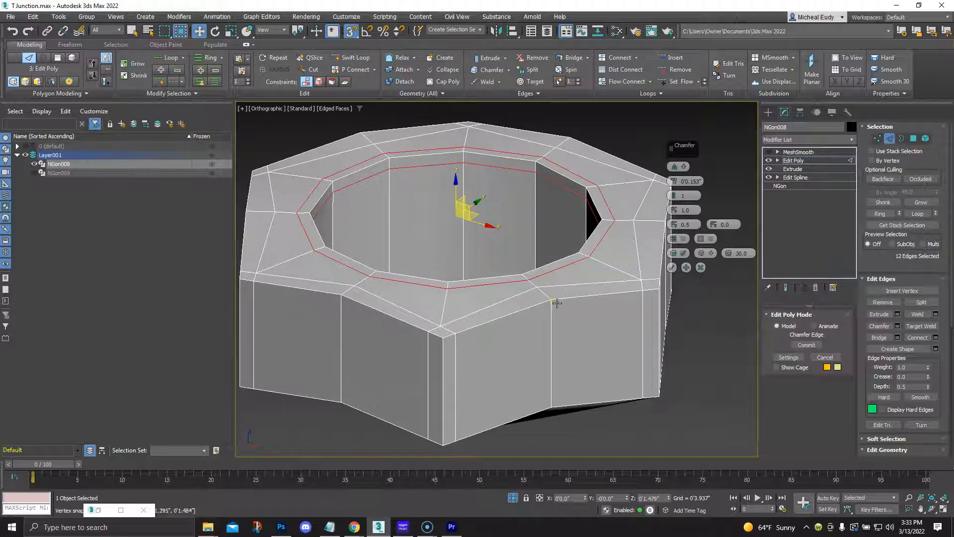
pyautogui.keyDown('alt'); pyautogui.moveTo(576, 300); pyautogui.dragTo(516, 330, button='middle'); pyautogui.keyUp('alt')
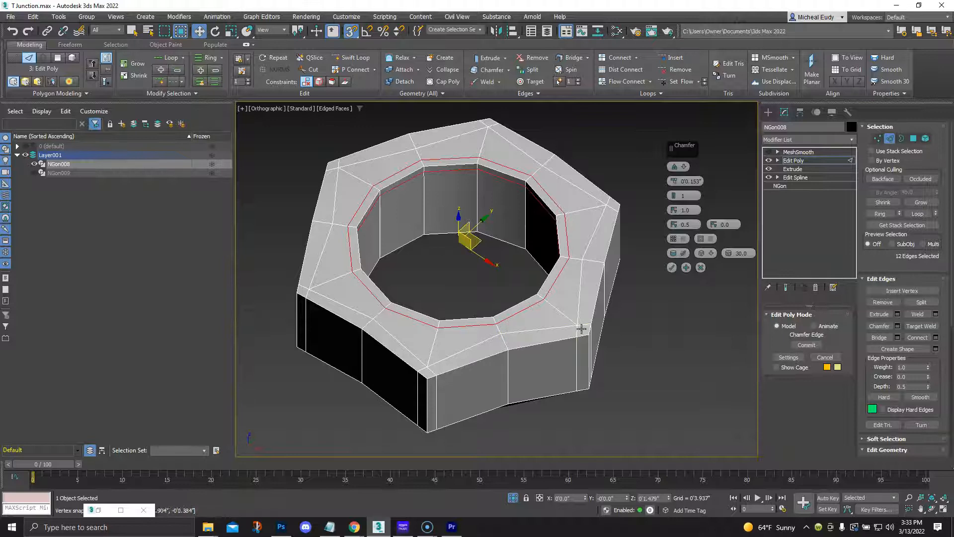
pyautogui.keyDown('alt'); pyautogui.moveTo(490, 341); pyautogui.dragTo(475, 325, button='middle'); pyautogui.keyUp('alt')
pyautogui.click(672, 267)
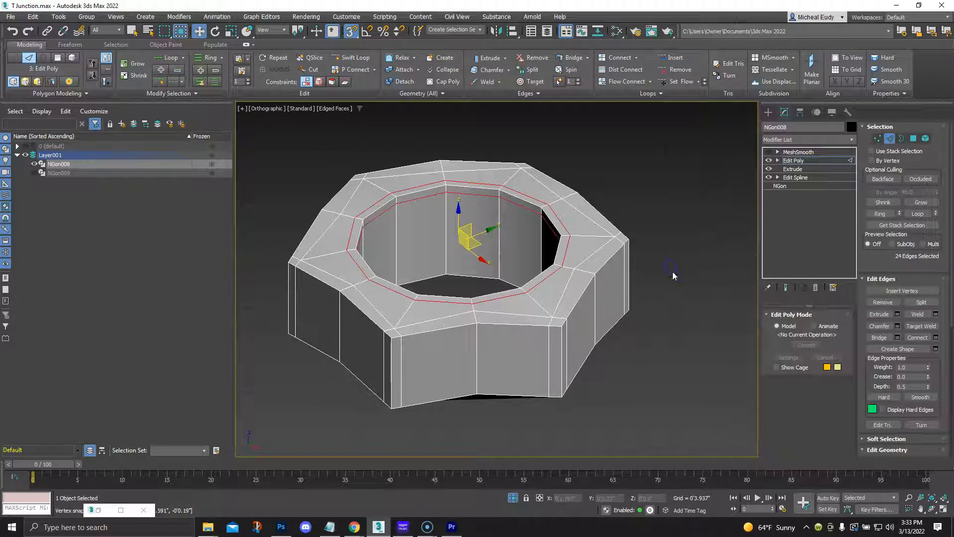
pyautogui.click(673, 298)
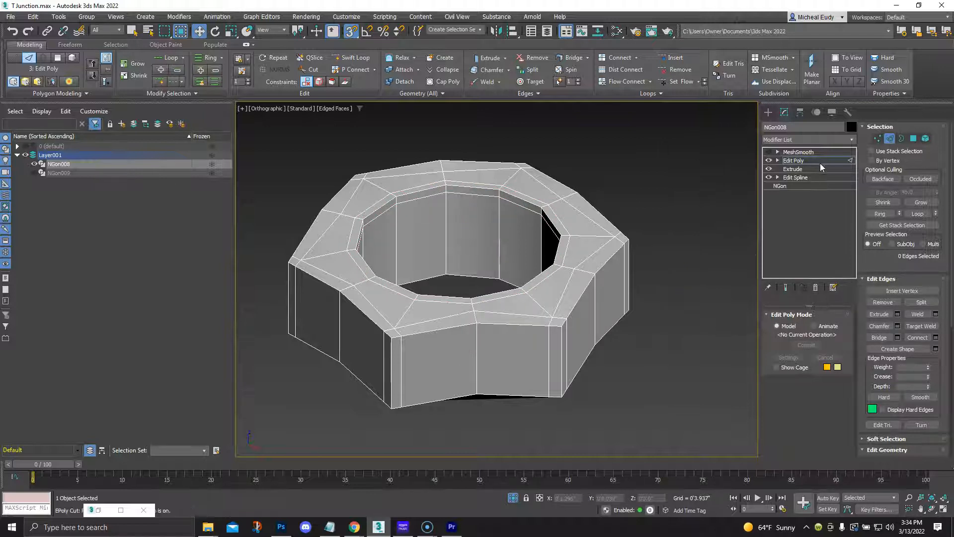
# Preview the holed piece with MeshSmooth enabled, examine the smoothed rim, and disable MeshSmooth again
pyautogui.click(798, 152)
pyautogui.click(768, 152)
pyautogui.keyDown('alt'); pyautogui.moveTo(487, 317); pyautogui.dragTo(512, 317, button='middle'); pyautogui.keyUp('alt')
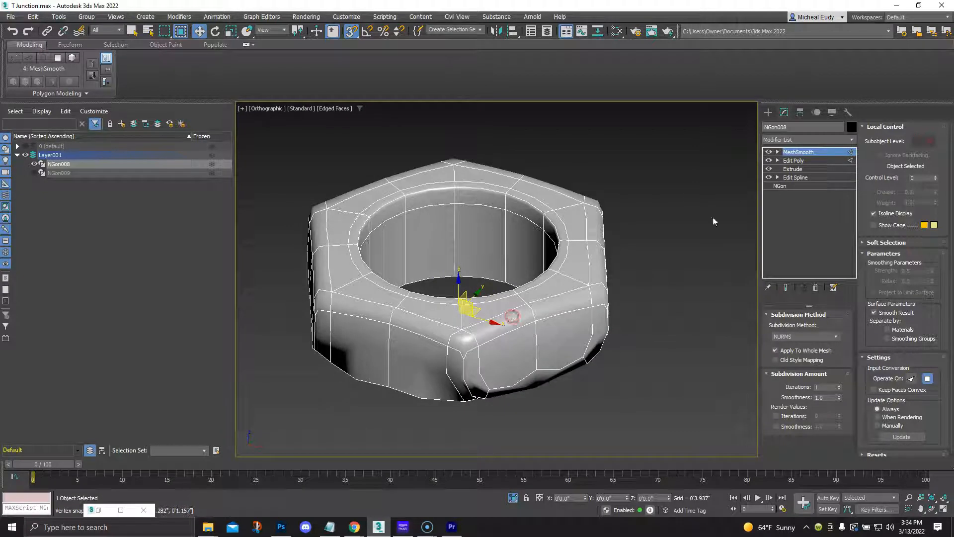
pyautogui.click(769, 152)
# Add a Symmetry modifier above MeshSmooth and mirror the piece along the Z axis
pyautogui.click(852, 141)
pyautogui.moveTo(852, 159); pyautogui.dragTo(859, 335)
pyautogui.click(801, 367)
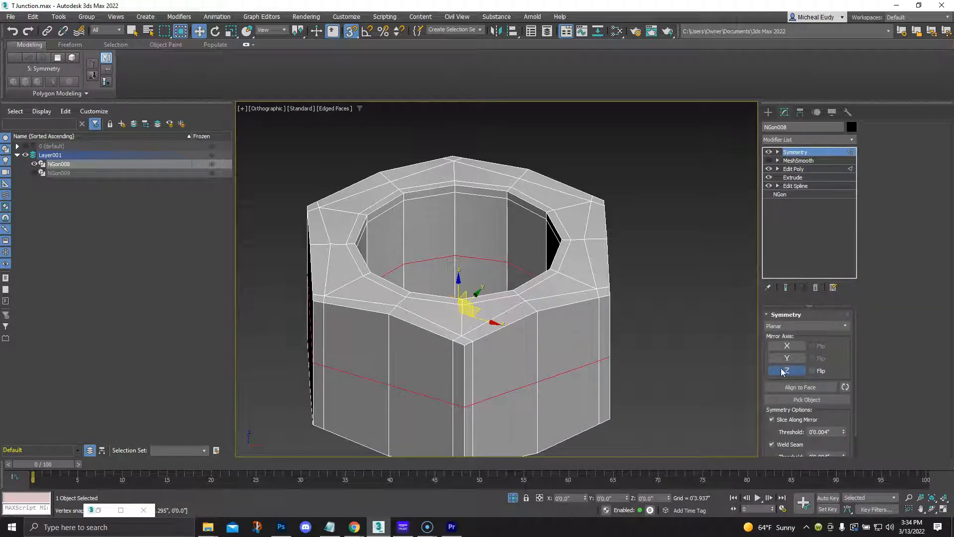
# Raise the Symmetry modifier's mirror plane along Z to about 0'0.875" with snapping off, making the nut thinner
pyautogui.click(778, 153)
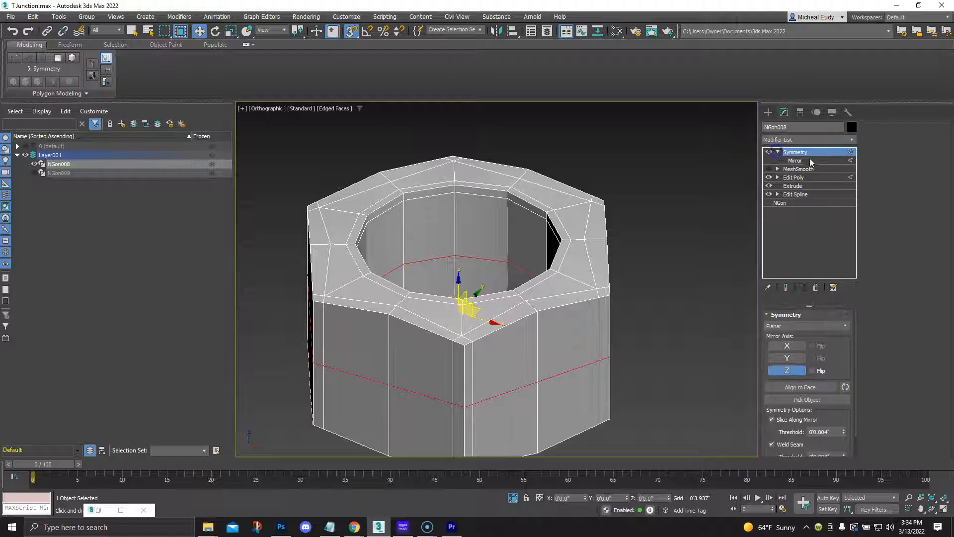
pyautogui.click(807, 159)
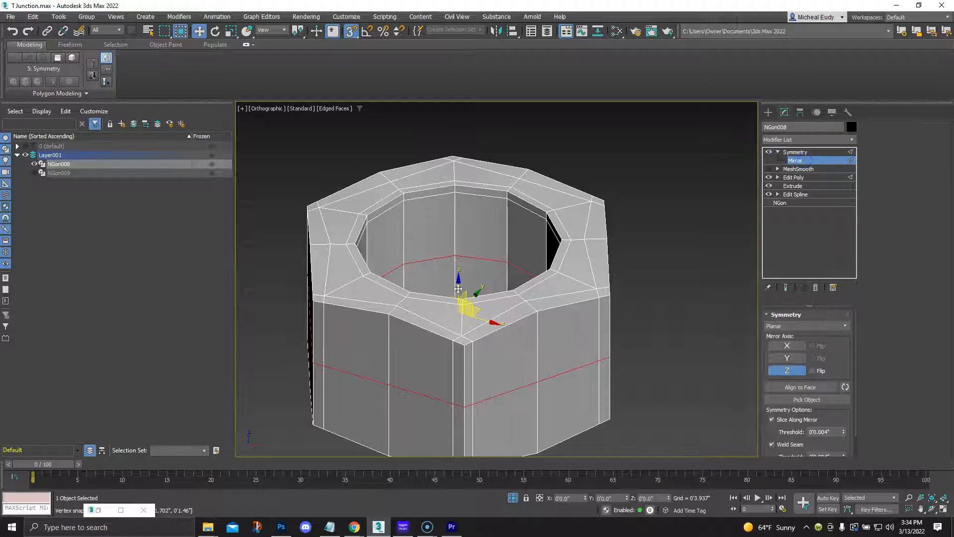
pyautogui.press('s')
pyautogui.moveTo(458, 289); pyautogui.dragTo(466, 250)
pyautogui.moveTo(480, 319)
pyautogui.keyDown('alt'); pyautogui.mouseDown(button='middle')
pyautogui.moveTo(501, 296)
pyautogui.moveTo(499, 249)
pyautogui.moveTo(505, 264)
pyautogui.moveTo(477, 325)
pyautogui.mouseUp(button='middle'); pyautogui.keyUp('alt')
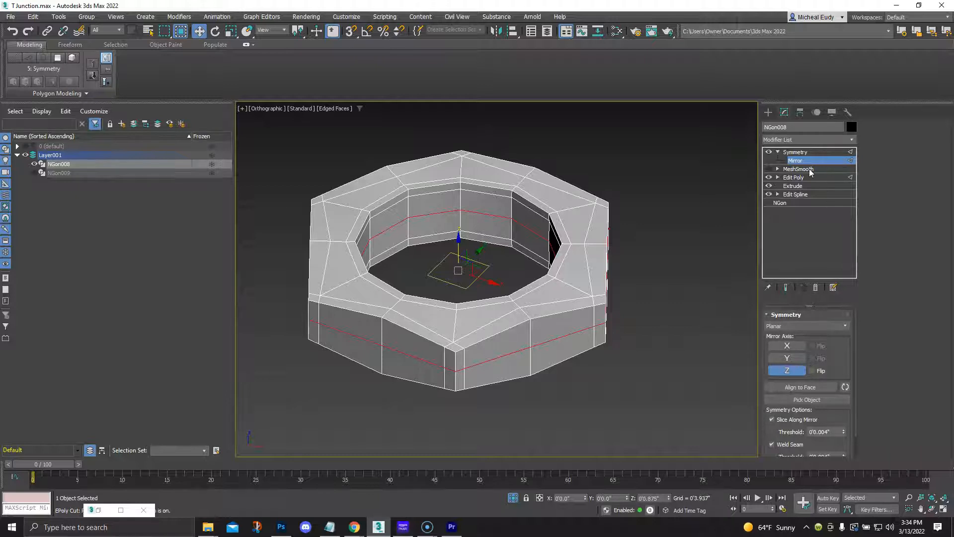
# Add an Edit Poly modifier above Symmetry and remove the seam edge loops around the middle of the outer and hole walls
pyautogui.click(797, 153)
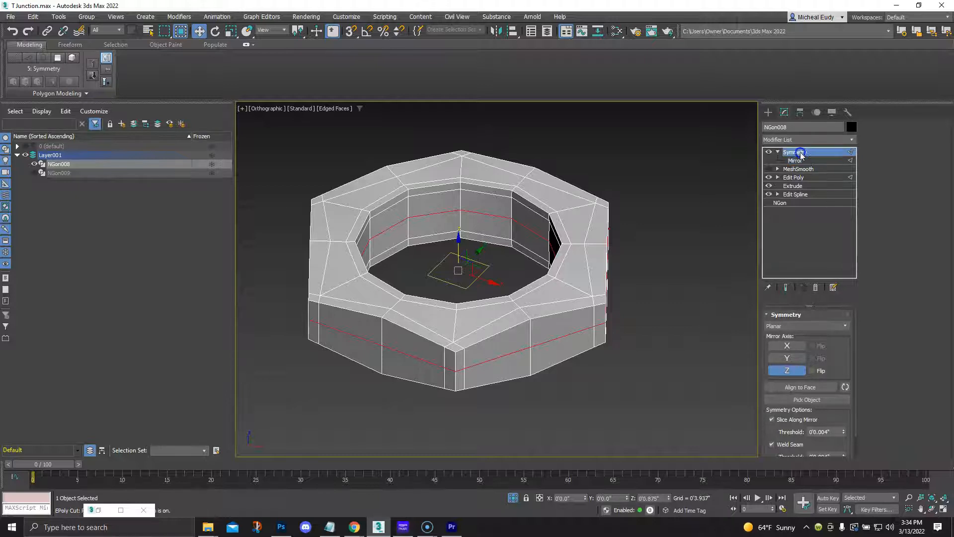
pyautogui.click(847, 141)
pyautogui.scroll(-5, 856, 209)
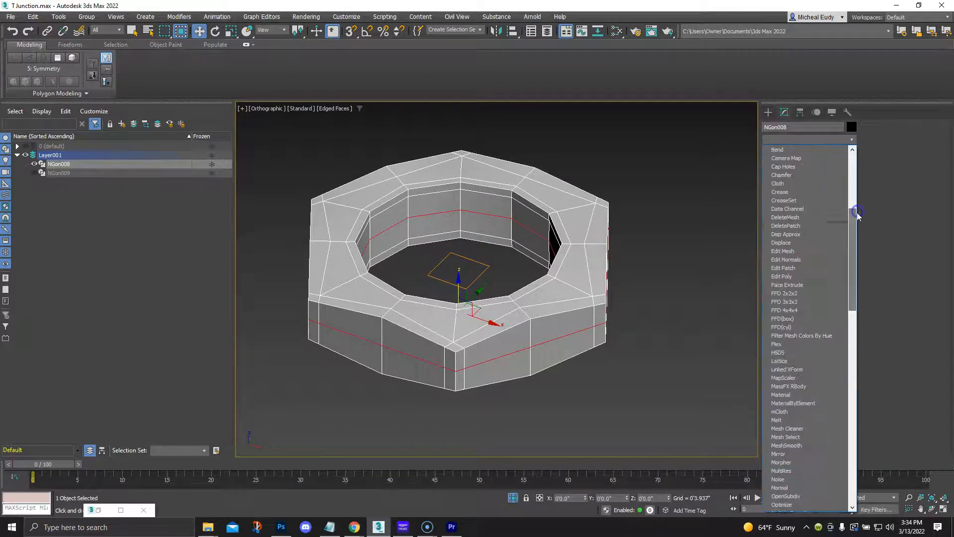
pyautogui.click(782, 277)
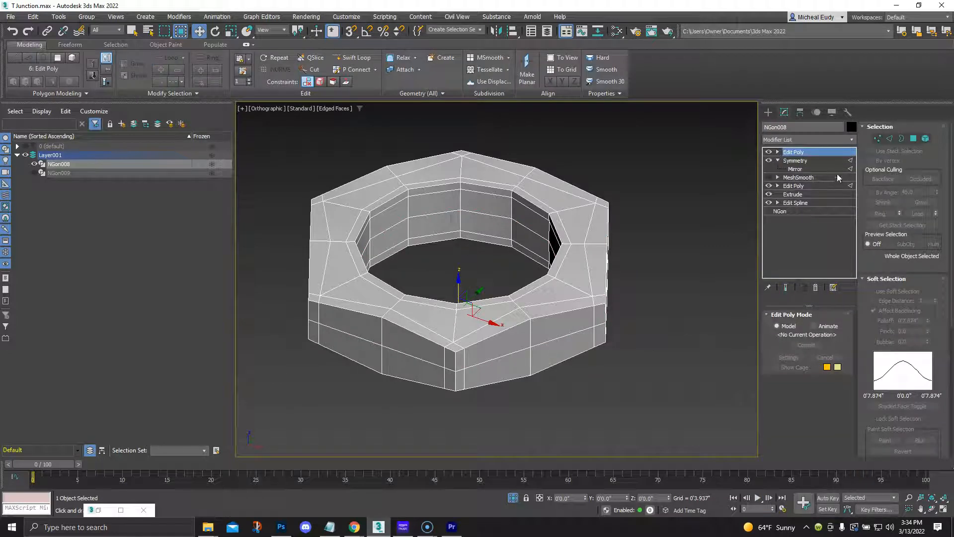
pyautogui.click(889, 138)
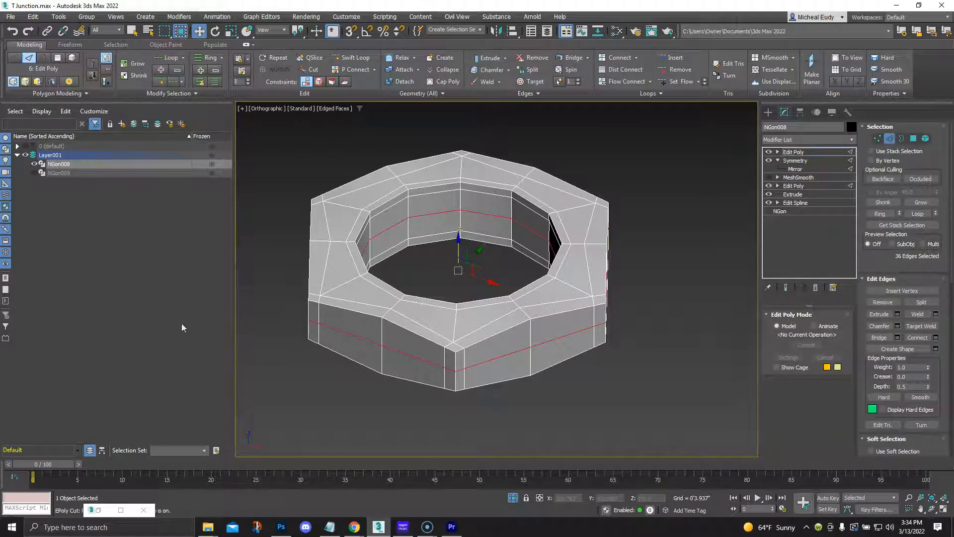
pyautogui.keyDown('alt'); pyautogui.moveTo(570, 343); pyautogui.dragTo(569, 339, button='middle'); pyautogui.keyUp('alt')
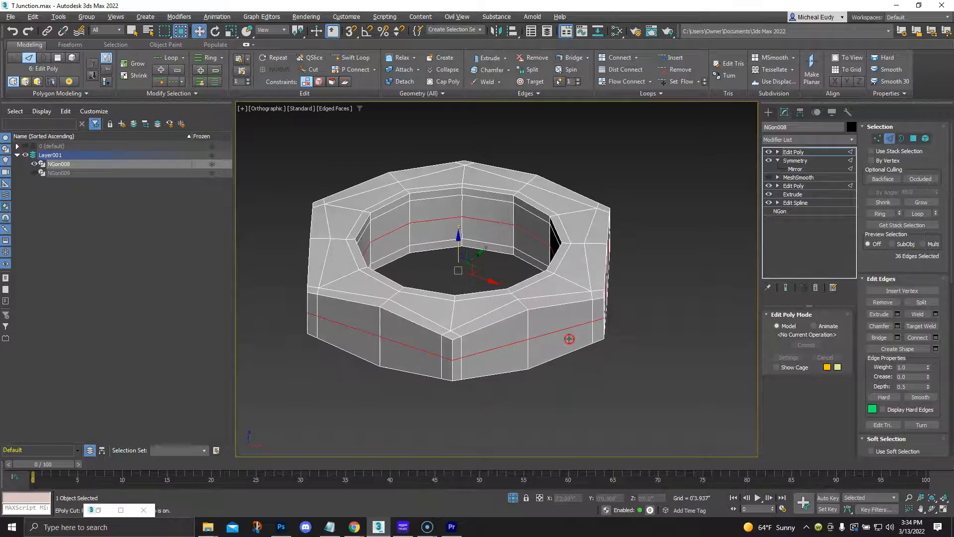
pyautogui.click(655, 350)
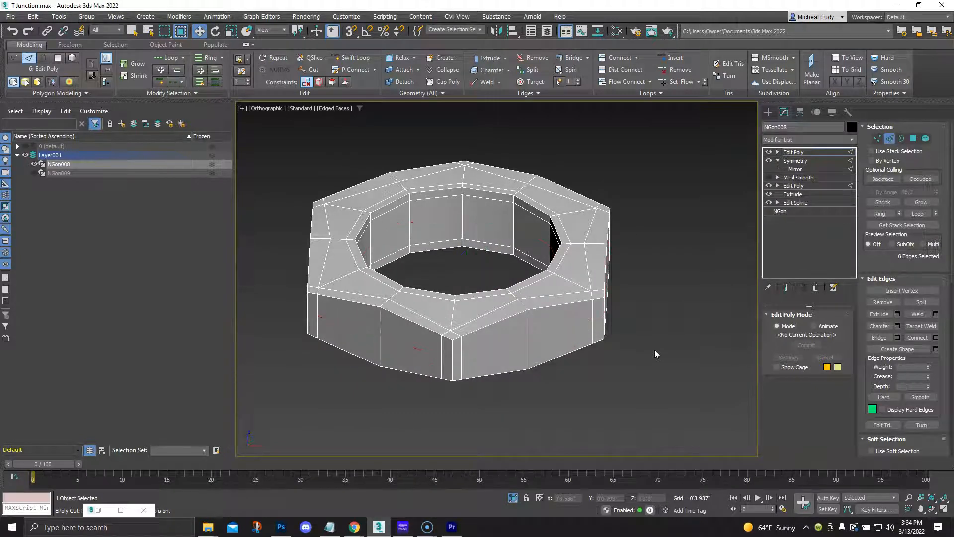
pyautogui.click(890, 139)
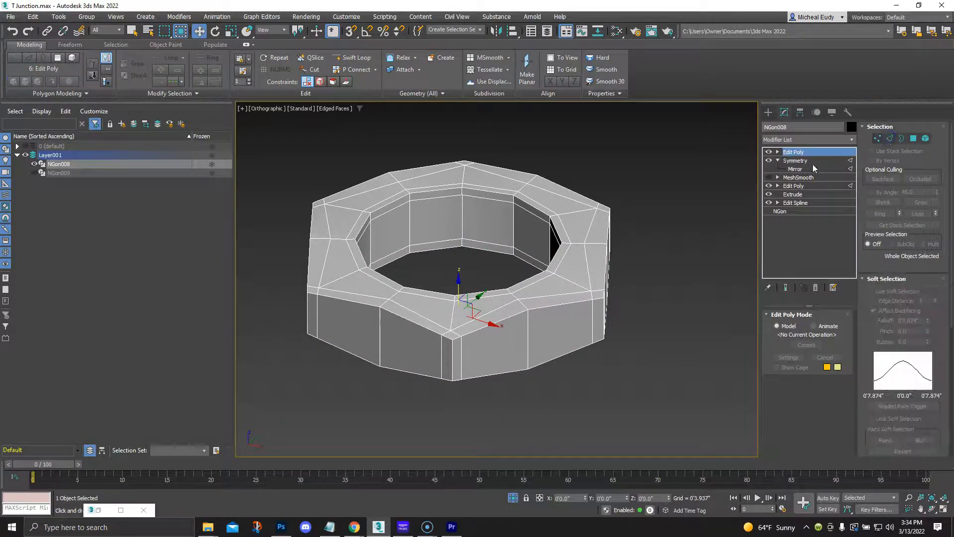
# Move MeshSmooth to the top of the modifier stack, enable it, and set its iterations to 3
pyautogui.moveTo(793, 179); pyautogui.dragTo(797, 154)
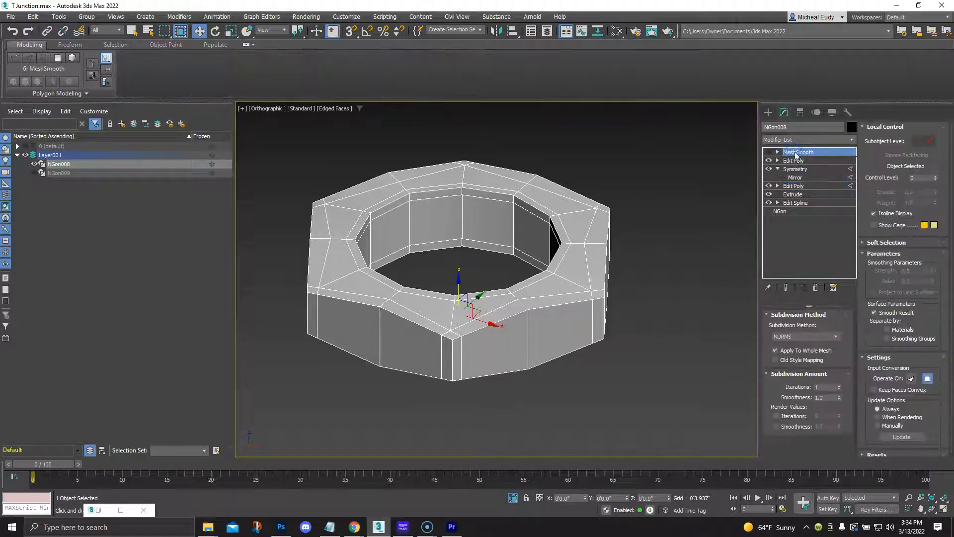
pyautogui.click(770, 152)
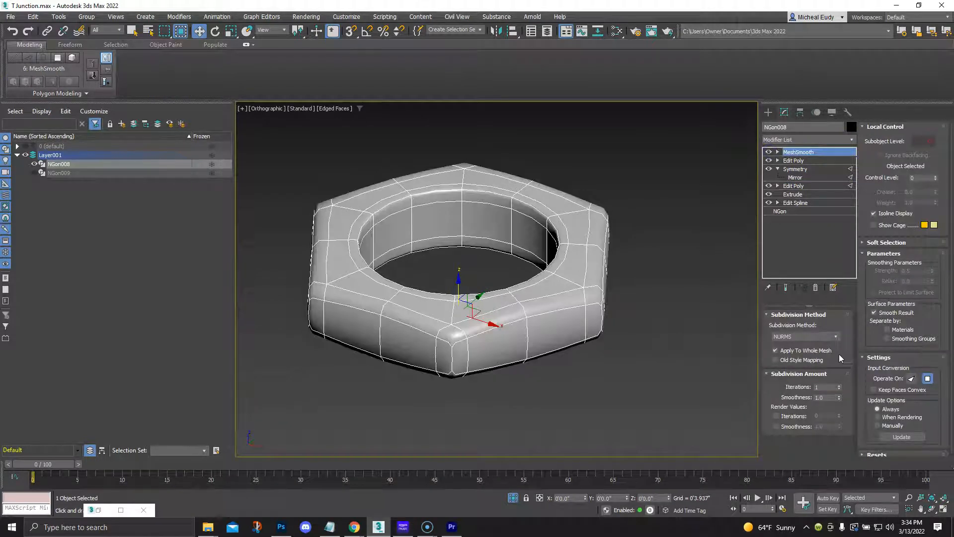
pyautogui.click(839, 385)
pyautogui.click(839, 385)
# Examine the smoothed nut's outer edges and hole up close with the edge display turned off
pyautogui.moveTo(567, 375)
pyautogui.keyDown('alt'); pyautogui.mouseDown(button='middle')
pyautogui.moveTo(535, 345)
pyautogui.moveTo(547, 326)
pyautogui.moveTo(569, 320)
pyautogui.moveTo(583, 354)
pyautogui.moveTo(543, 351)
pyautogui.moveTo(497, 371)
pyautogui.moveTo(470, 396)
pyautogui.moveTo(434, 385)
pyautogui.moveTo(435, 395)
pyautogui.moveTo(444, 336)
pyautogui.moveTo(487, 335)
pyautogui.moveTo(494, 324)
pyautogui.moveTo(485, 318)
pyautogui.moveTo(507, 293)
pyautogui.moveTo(480, 301)
pyautogui.moveTo(530, 321)
pyautogui.moveTo(504, 323)
pyautogui.mouseUp(button='middle'); pyautogui.keyUp('alt')
pyautogui.scroll(3, 488, 335)
pyautogui.scroll(1, 490, 330)
pyautogui.press('F4')
pyautogui.scroll(-2, 480, 301)
pyautogui.scroll(4, 507, 329)
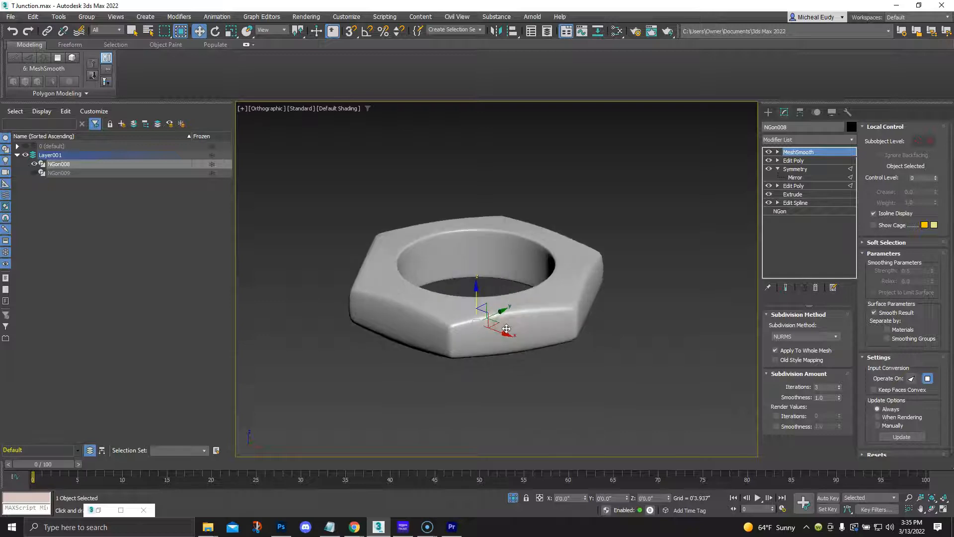
pyautogui.press('F4')
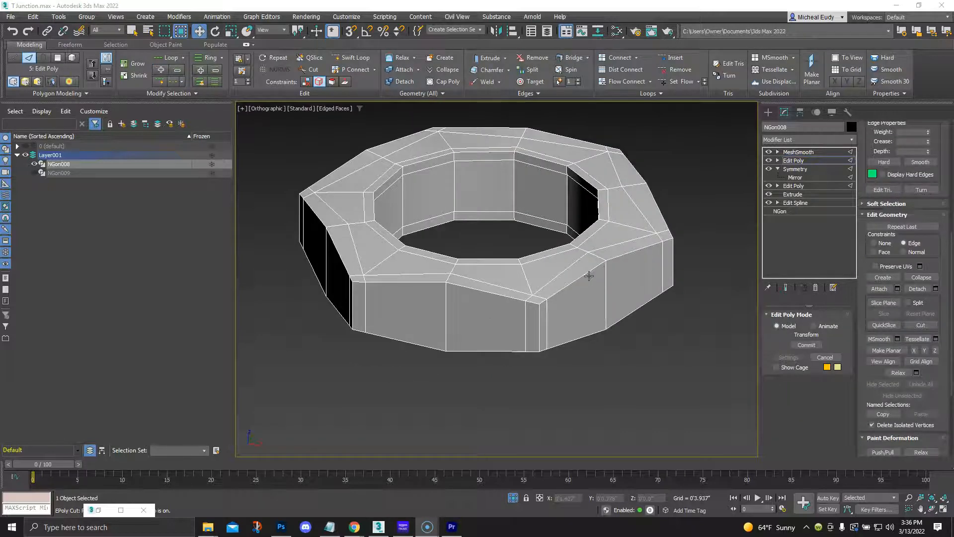
# In the upper Edit Poly, insert Swift Loop support loops near the upper and lower rims of the outer wall
pyautogui.keyDown('alt'); pyautogui.moveTo(589, 276); pyautogui.dragTo(607, 270, button='middle'); pyautogui.keyUp('alt')
pyautogui.click(795, 160)
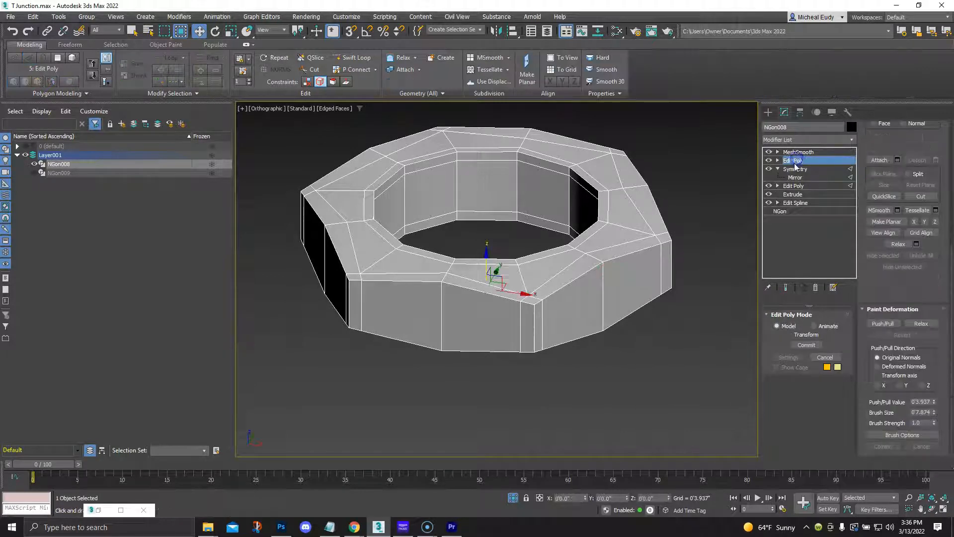
pyautogui.click(366, 59)
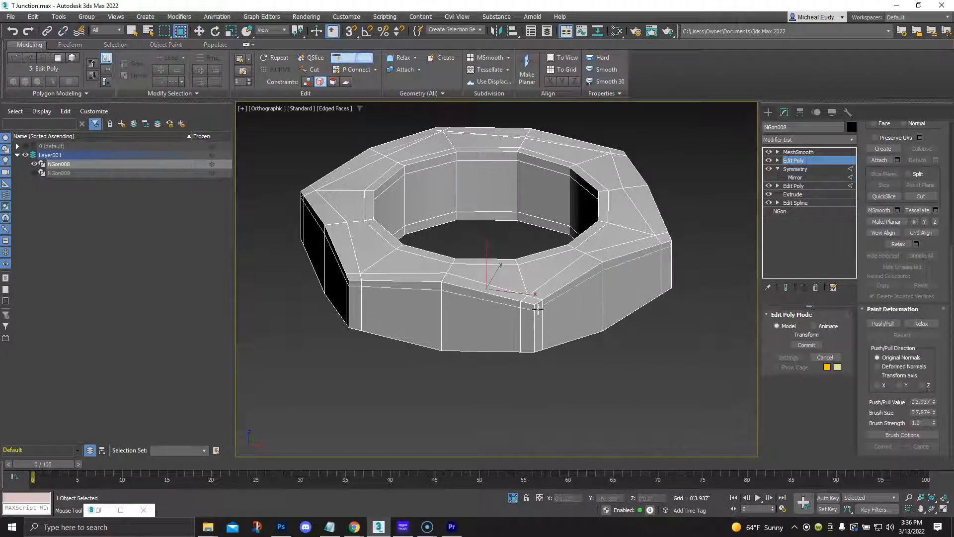
pyautogui.click(537, 312)
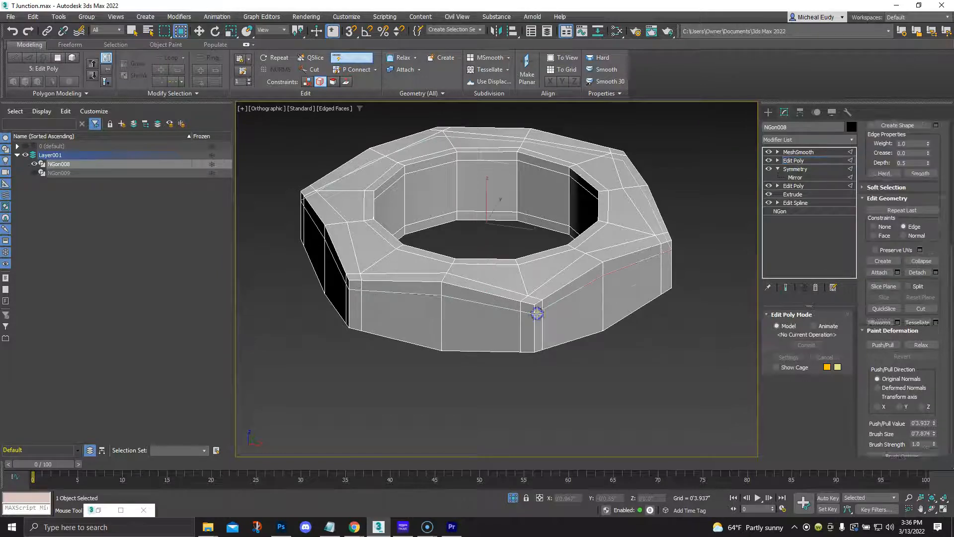
pyautogui.click(535, 344)
pyautogui.rightClick(573, 386)
pyautogui.click(585, 387)
# Return to the MeshSmooth level and examine the nut's outer rims with and without the edge display
pyautogui.click(804, 155)
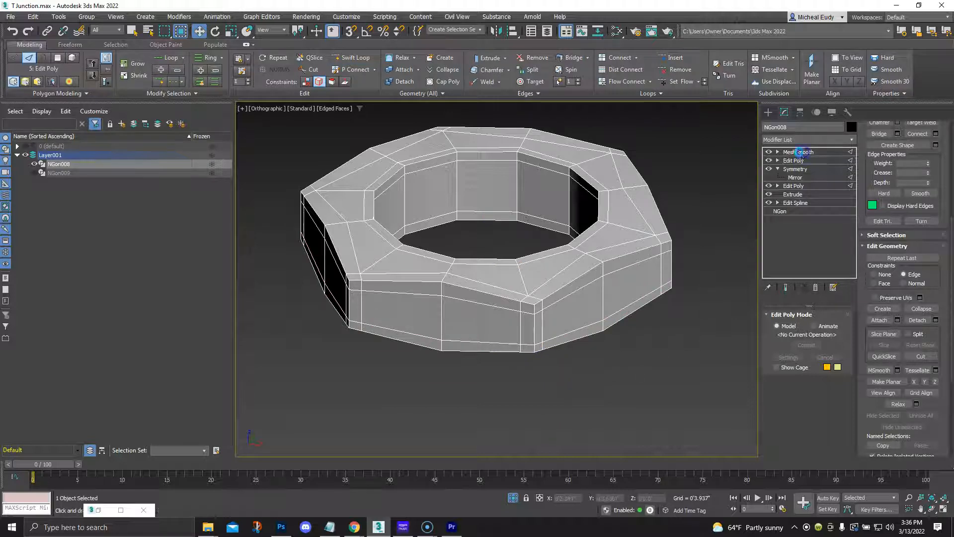
pyautogui.moveTo(579, 291)
pyautogui.keyDown('alt'); pyautogui.mouseDown(button='middle')
pyautogui.moveTo(465, 321)
pyautogui.moveTo(452, 338)
pyautogui.moveTo(442, 323)
pyautogui.moveTo(477, 308)
pyautogui.moveTo(484, 270)
pyautogui.moveTo(502, 309)
pyautogui.moveTo(513, 285)
pyautogui.moveTo(527, 306)
pyautogui.moveTo(474, 326)
pyautogui.mouseUp(button='middle'); pyautogui.keyUp('alt')
pyautogui.press('F4')
pyautogui.scroll(5, 474, 326)
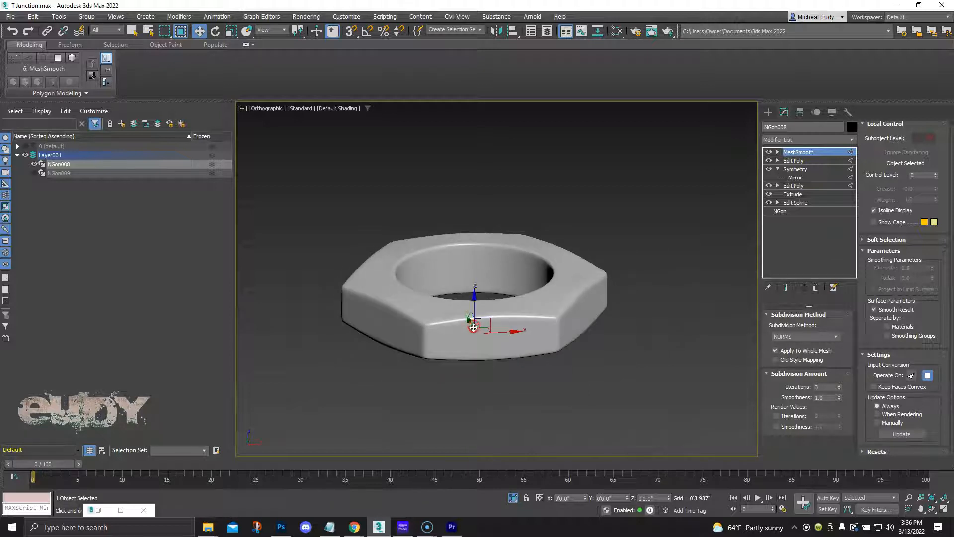
pyautogui.scroll(-4, 473, 329)
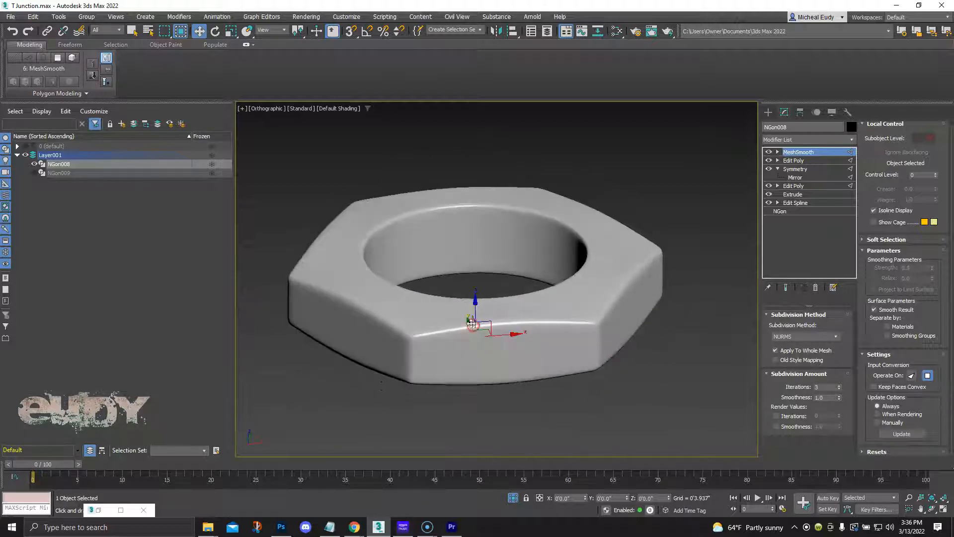
pyautogui.keyDown('alt'); pyautogui.moveTo(473, 329); pyautogui.dragTo(529, 354, button='middle'); pyautogui.keyUp('alt')
pyautogui.press('F4')
pyautogui.scroll(4, 505, 351)
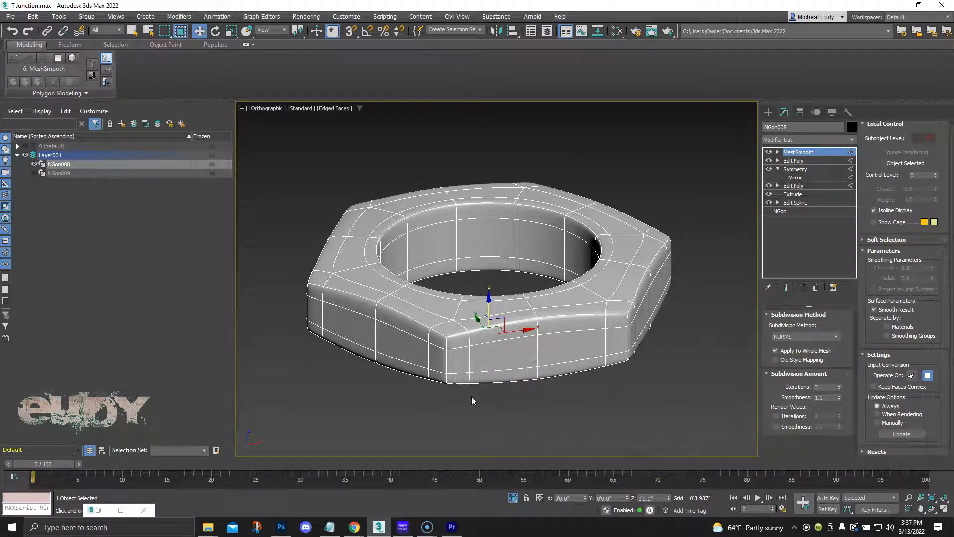